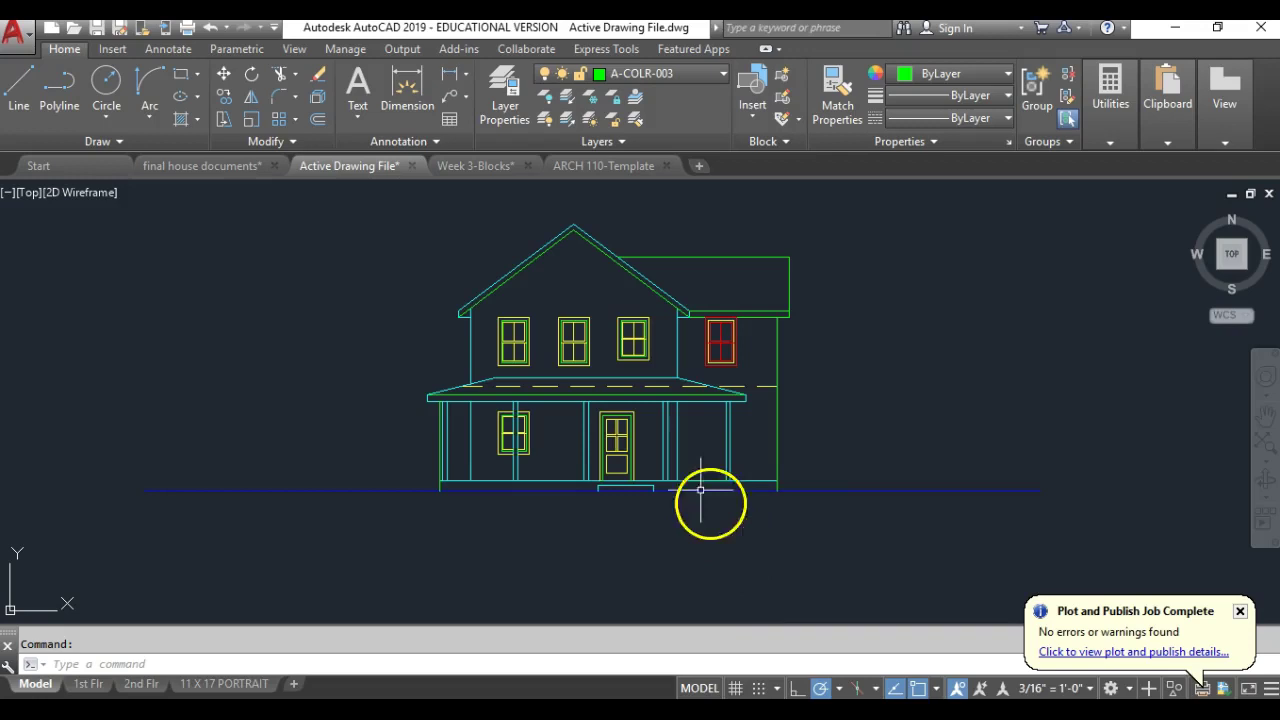
Step: Offset the porch floor line 3' upward to place the railing's top line beside the front door
scroll(709, 506, "up", 5)
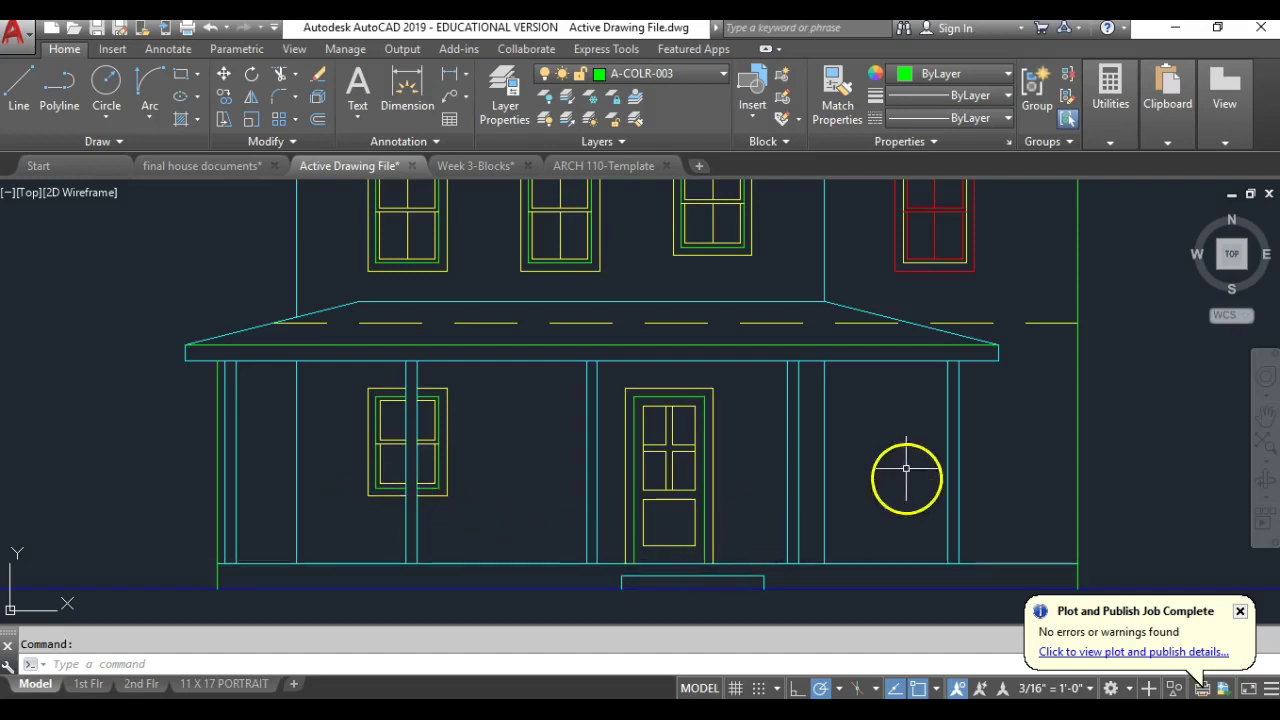
middle_click_drag(845, 519, 769, 451)
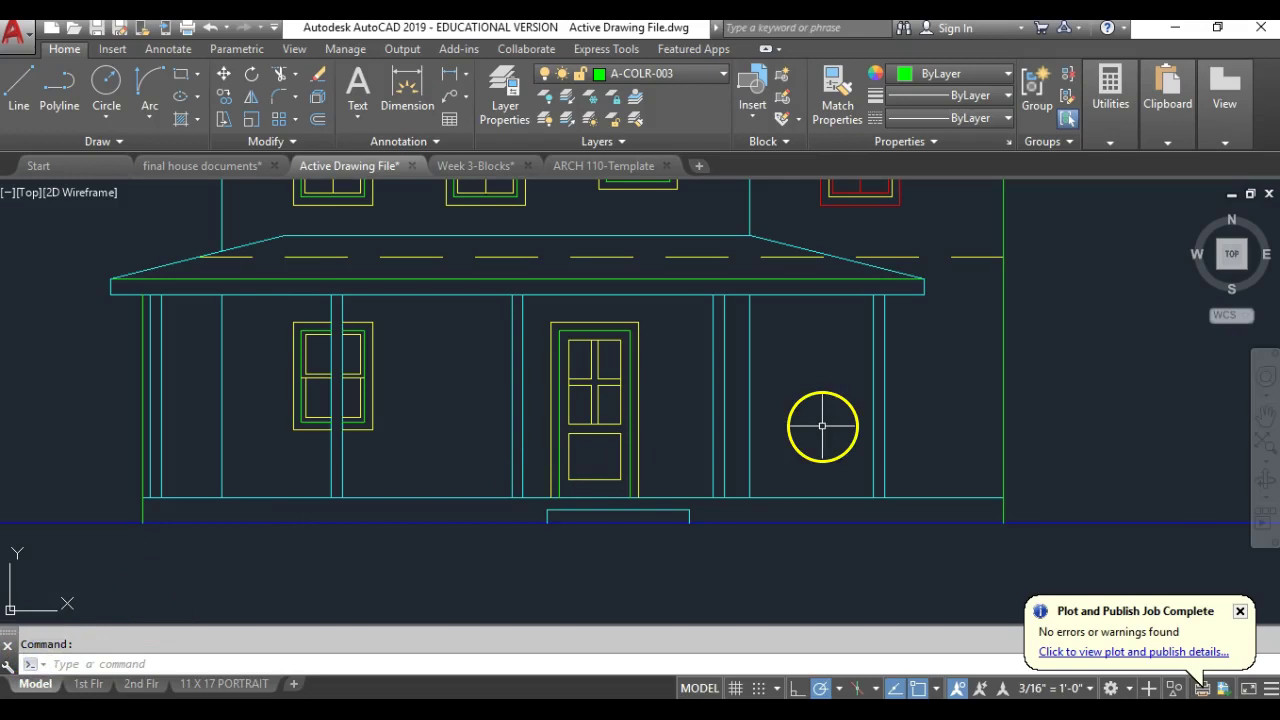
scroll(772, 485, "up", 2)
scroll(778, 460, "up", 1)
scroll(634, 500, "up", 2)
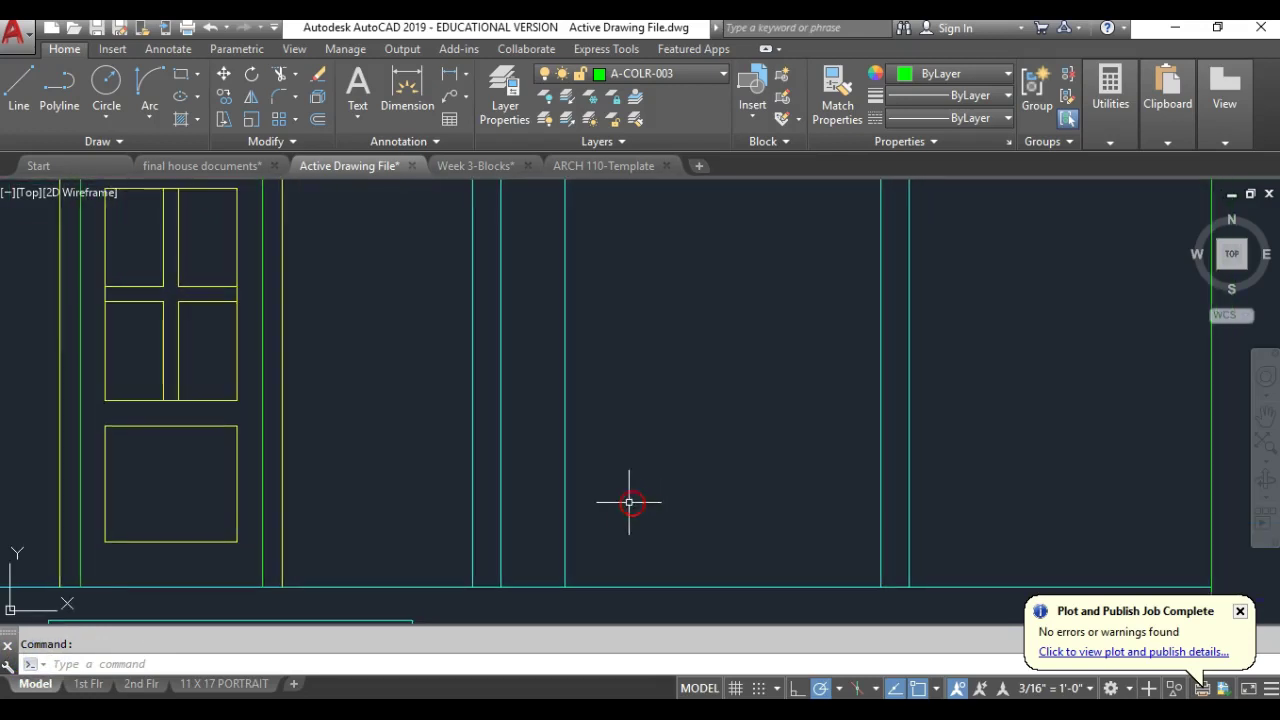
left_click(320, 118)
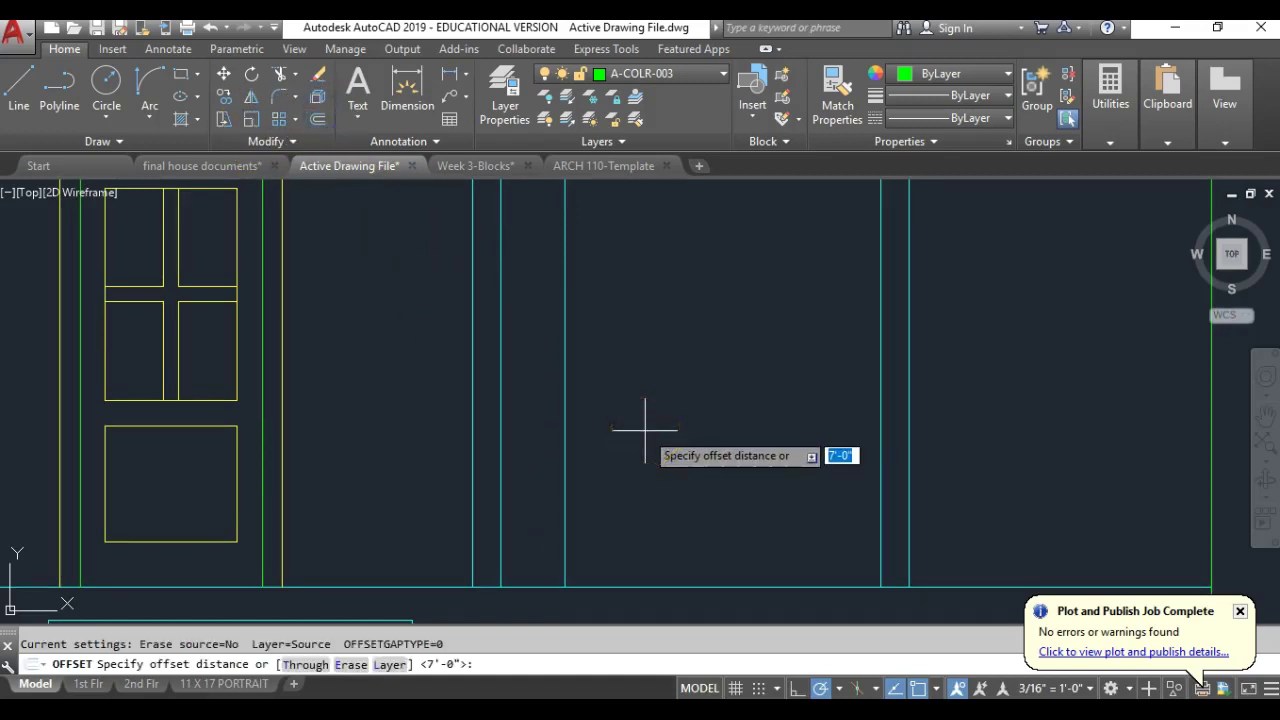
type("3'")
key("Return")
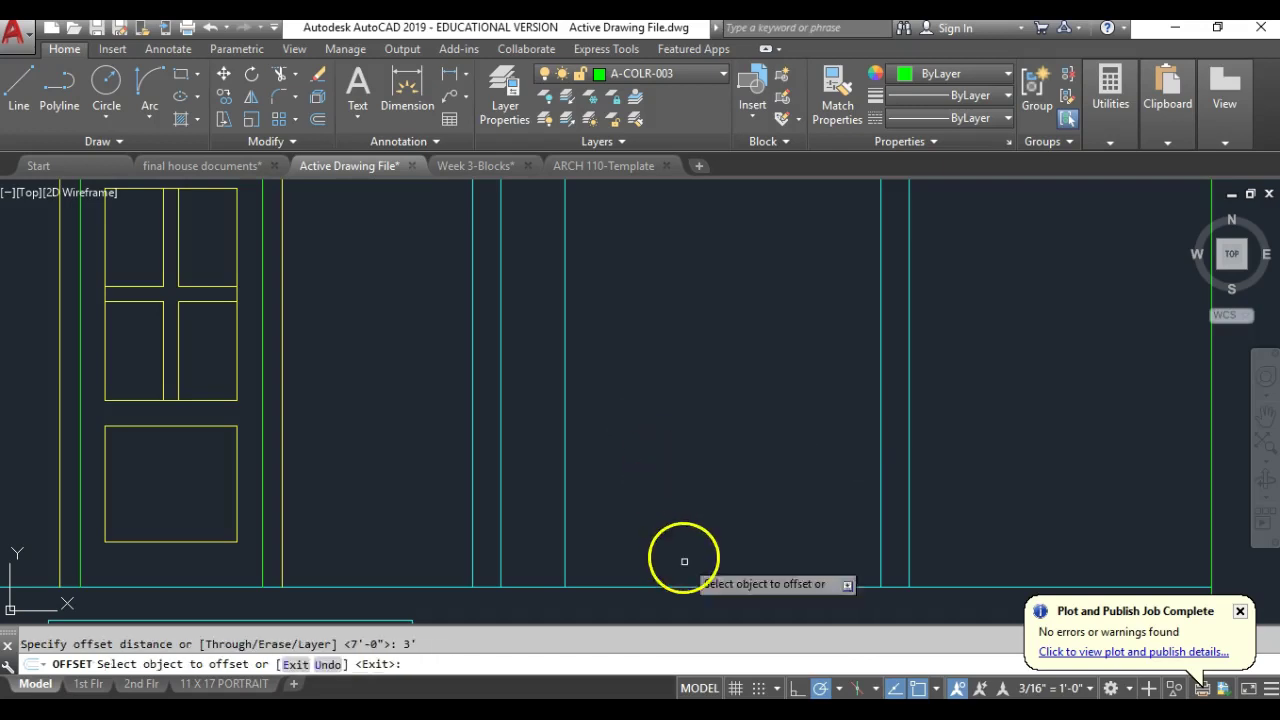
left_click(693, 588)
left_click(694, 420)
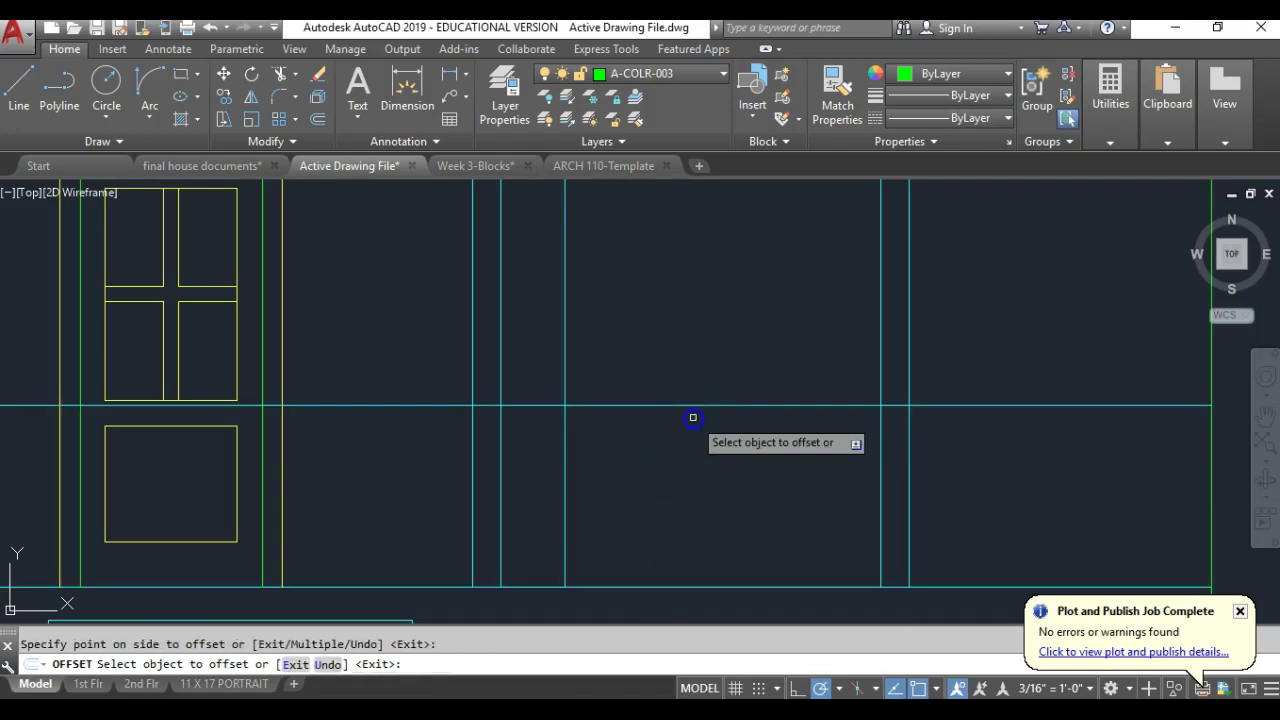
right_click(694, 443)
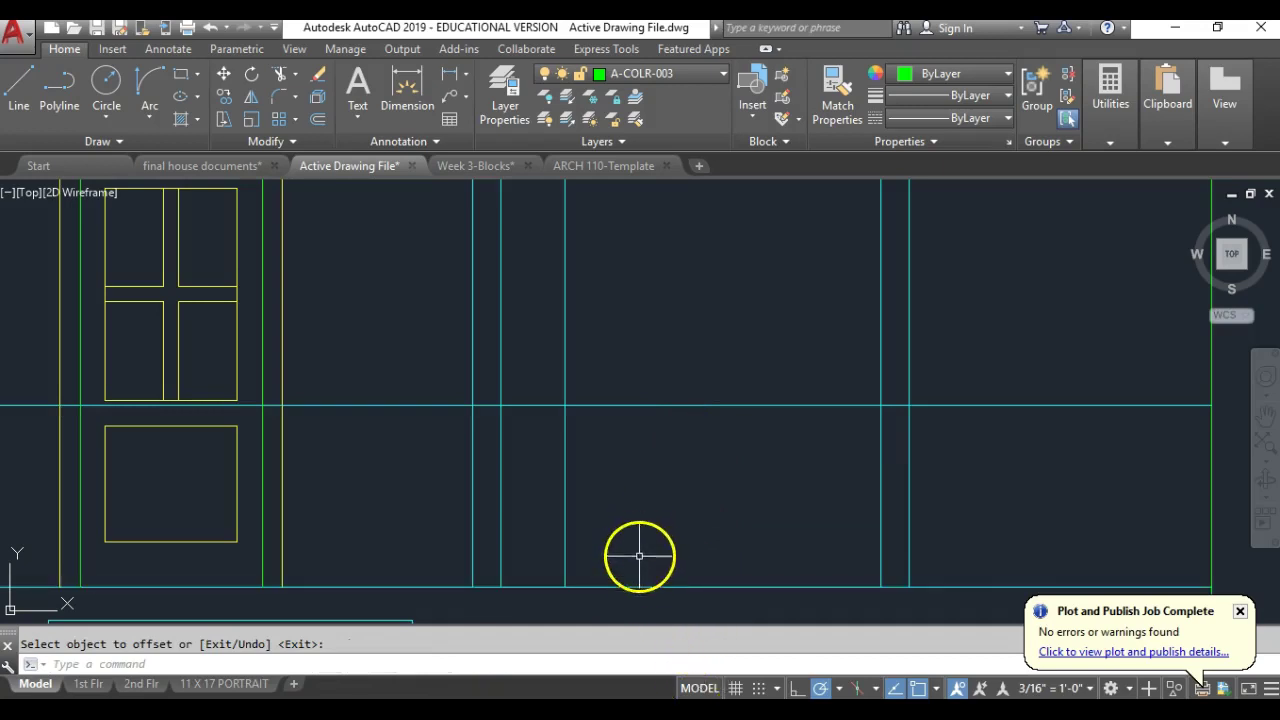
Step: Offset the porch floor line 4" upward for the underside of the railing's bottom rail
left_click(318, 119)
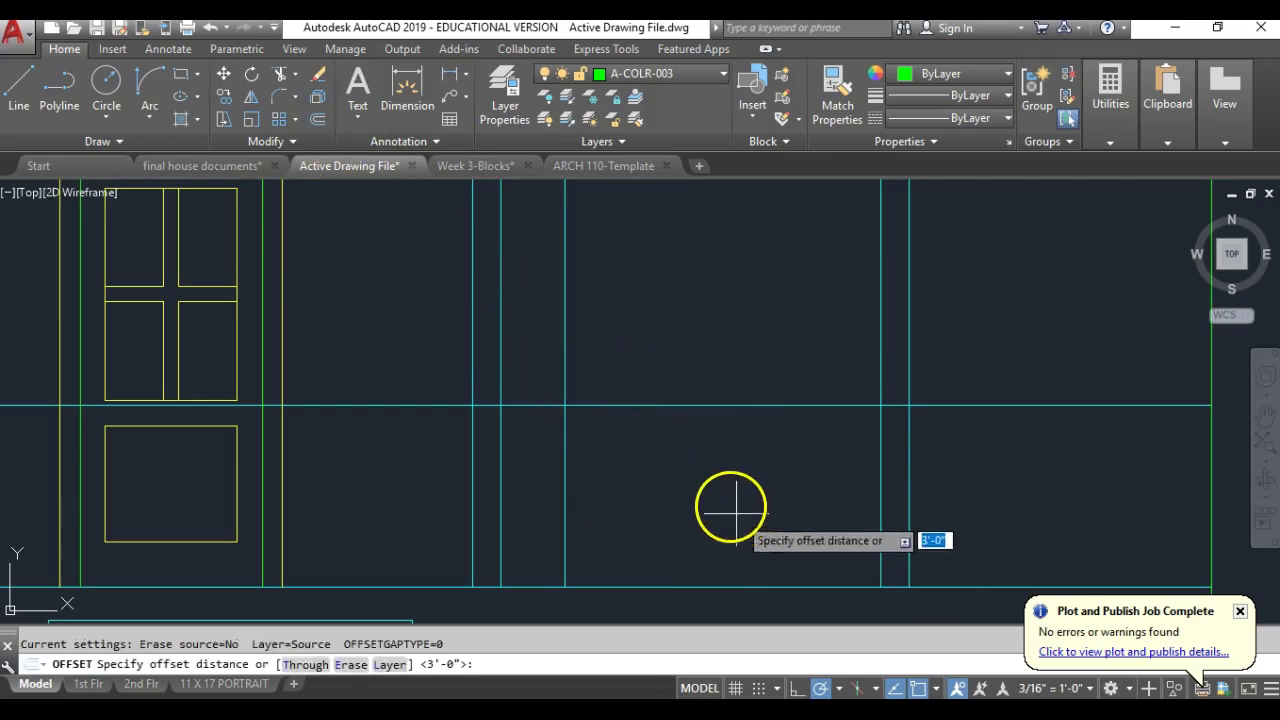
type("4")
key("Return")
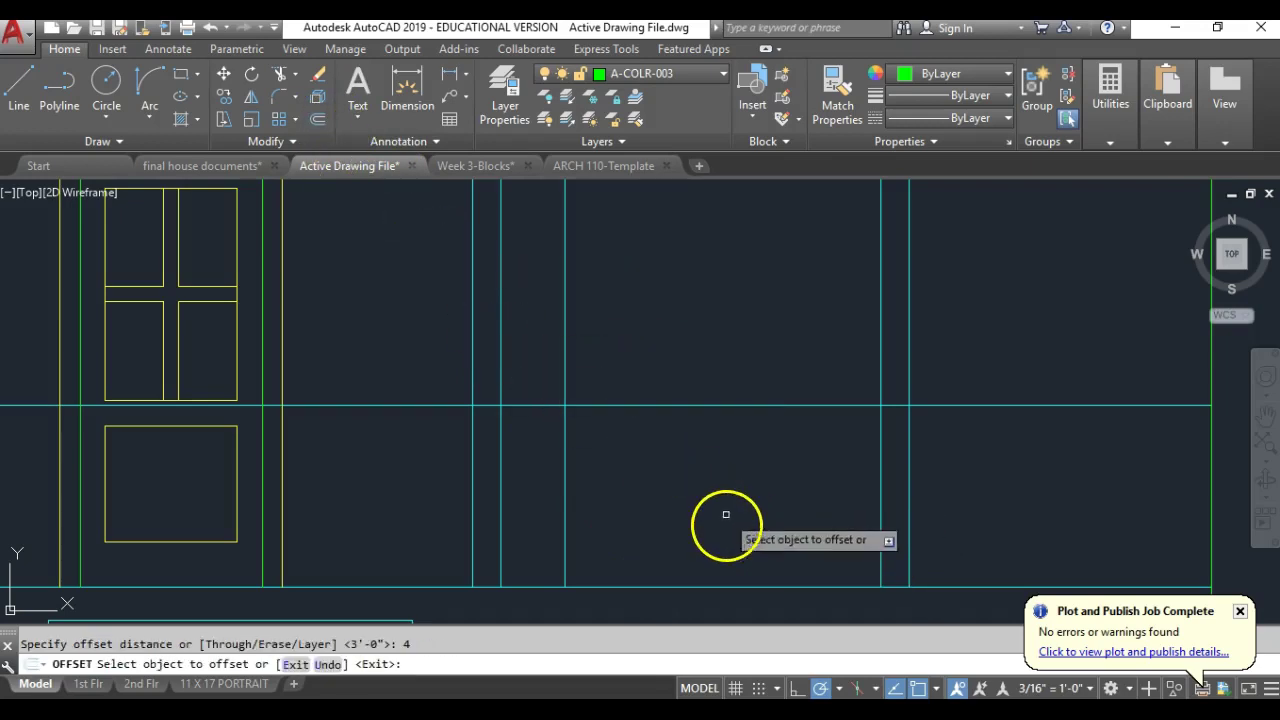
left_click(727, 588)
left_click(716, 512)
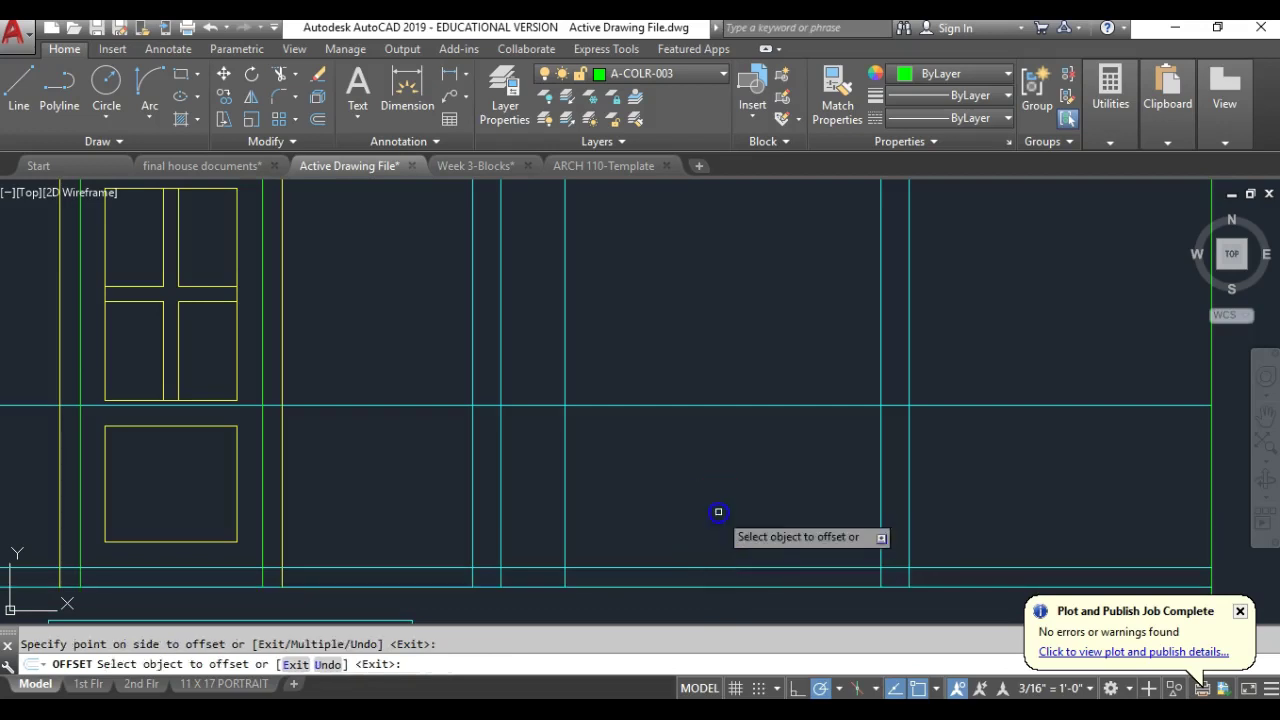
key("Return")
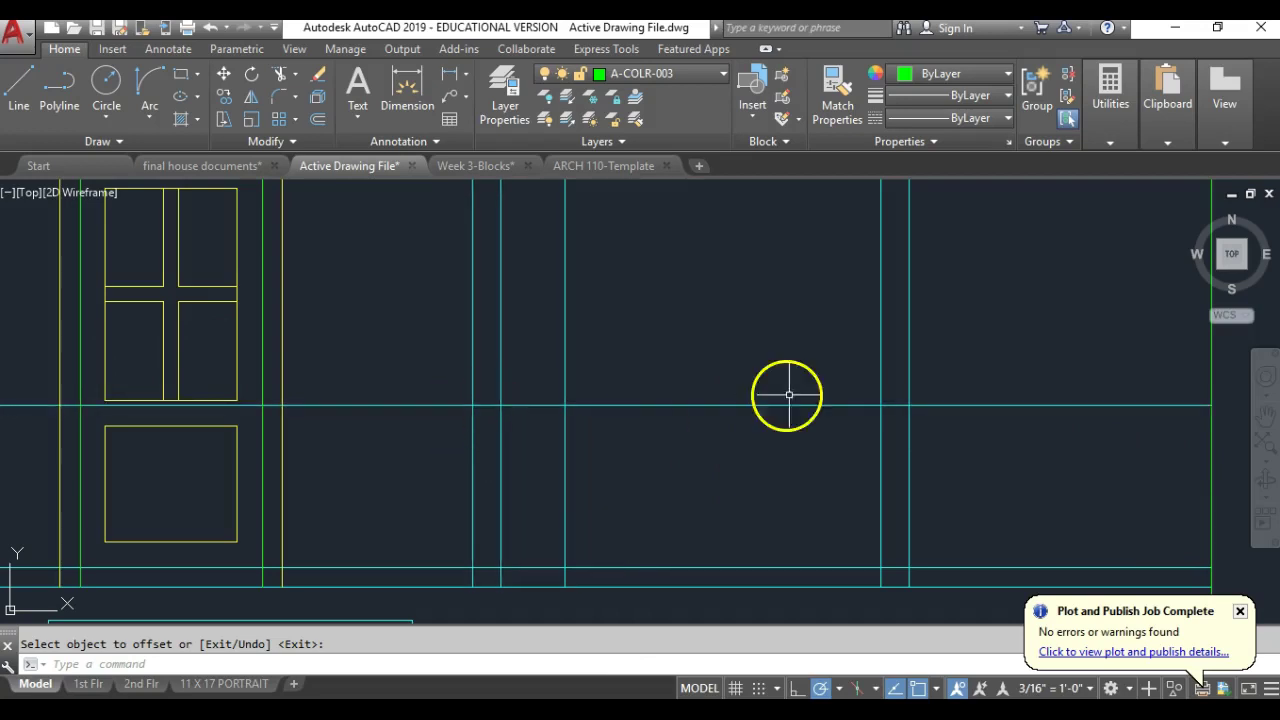
Step: Trim both offset railing lines so they span only between the two porch posts to the right of the door
left_click(284, 75)
left_click(501, 448)
left_click(880, 462)
key("Return")
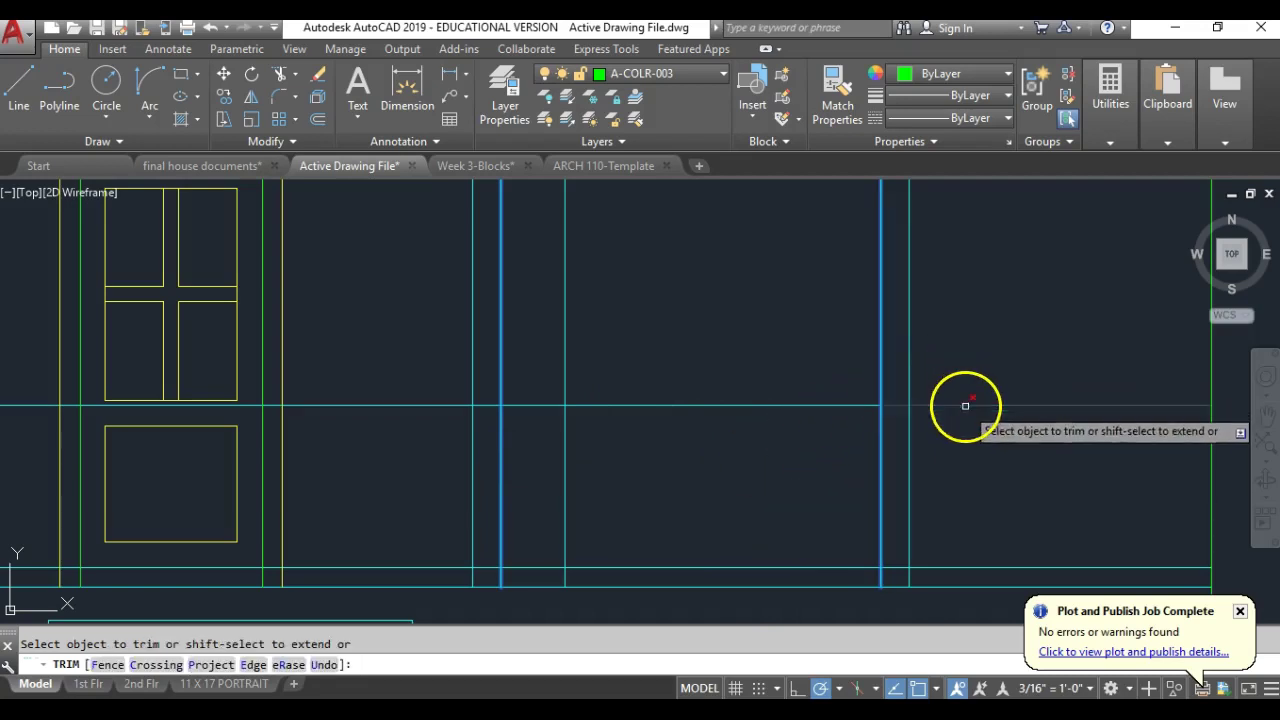
left_click(966, 565)
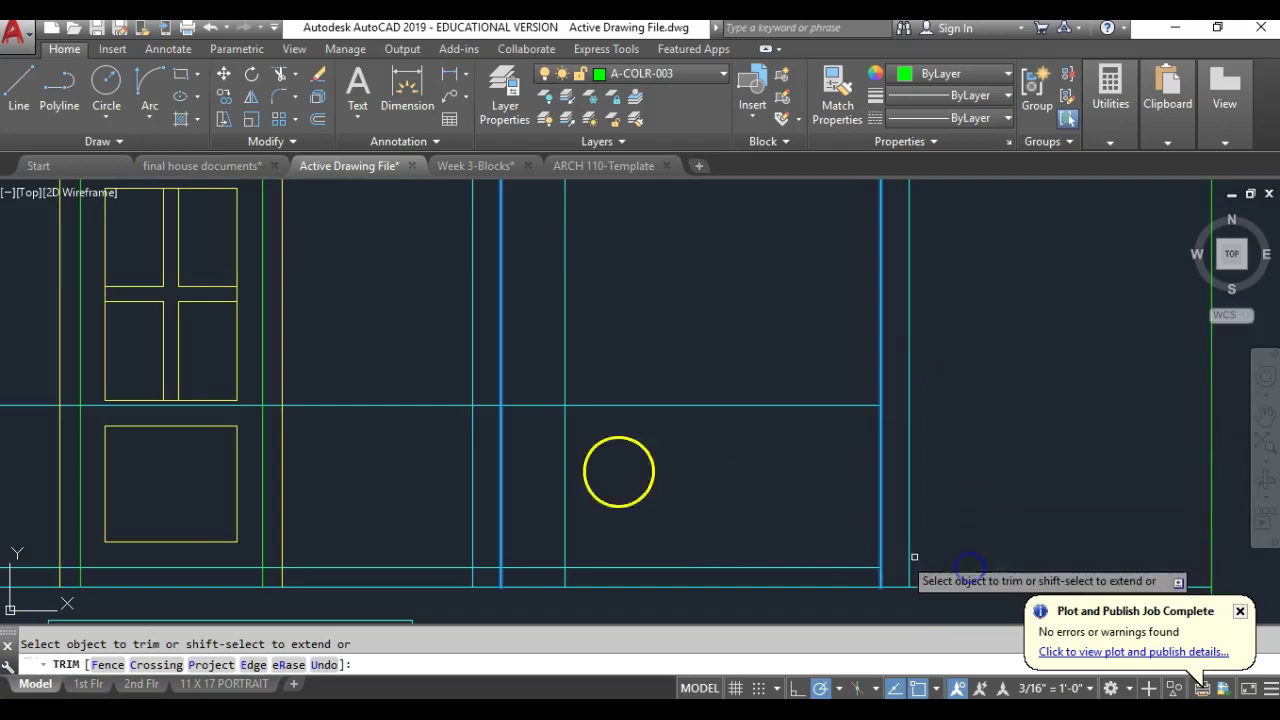
left_click(431, 406)
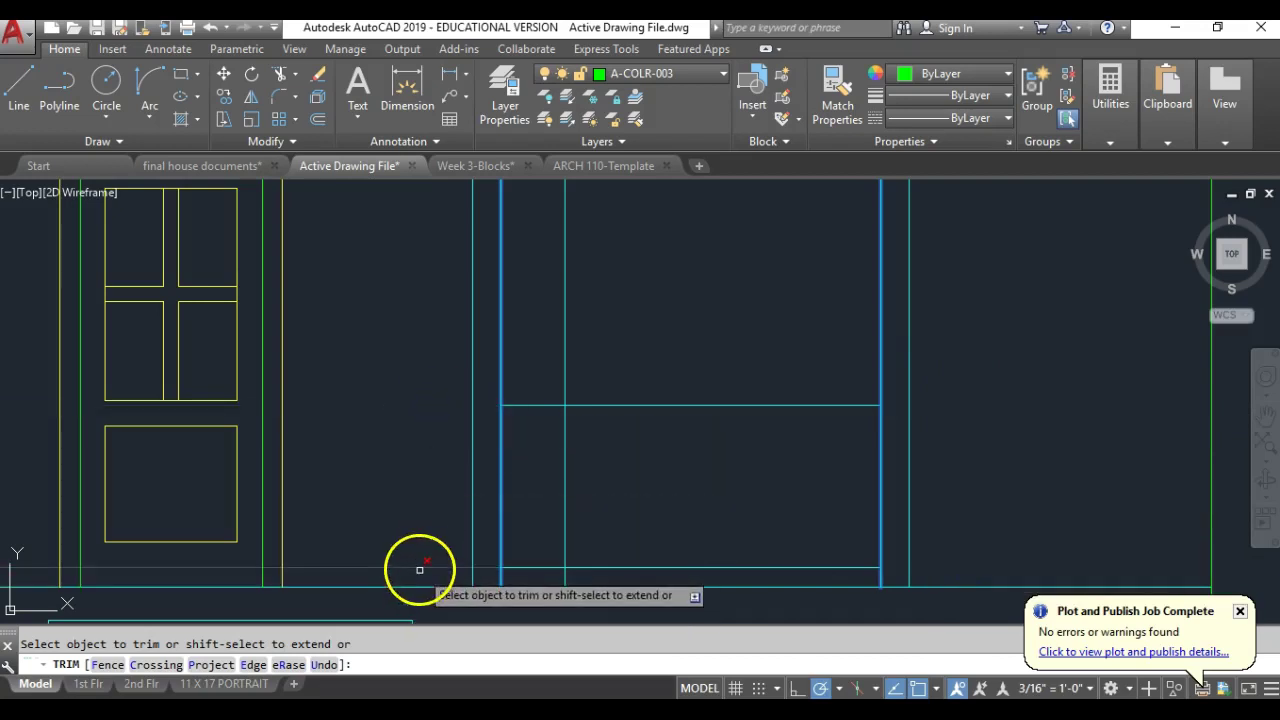
key("Return")
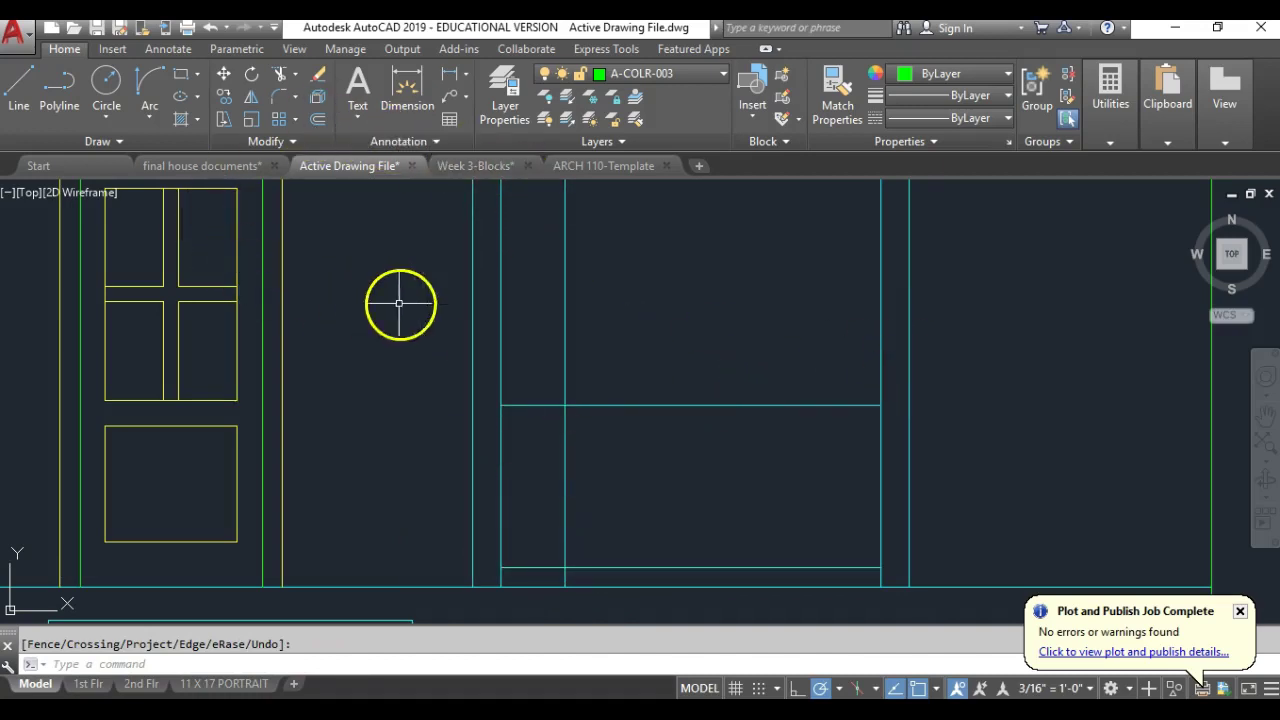
Step: Match the properties of the door's green frame line onto the upper and lower railing lines
left_click(837, 92)
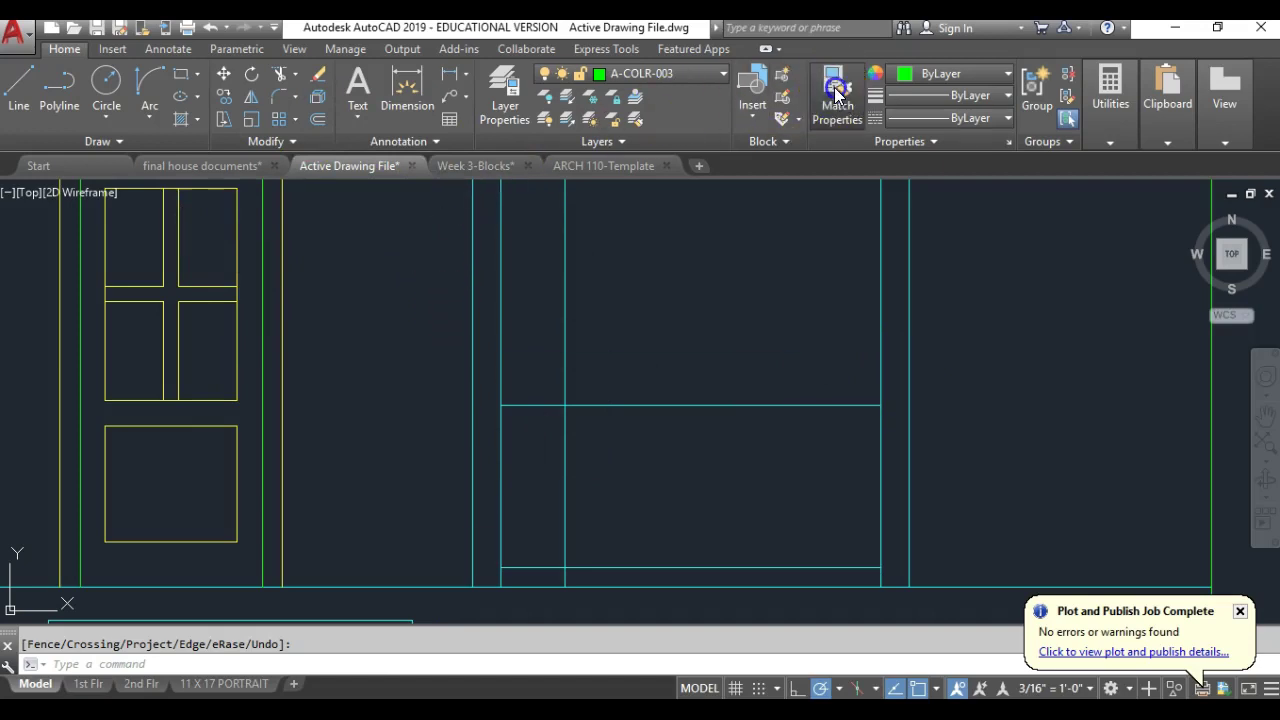
left_click(262, 398)
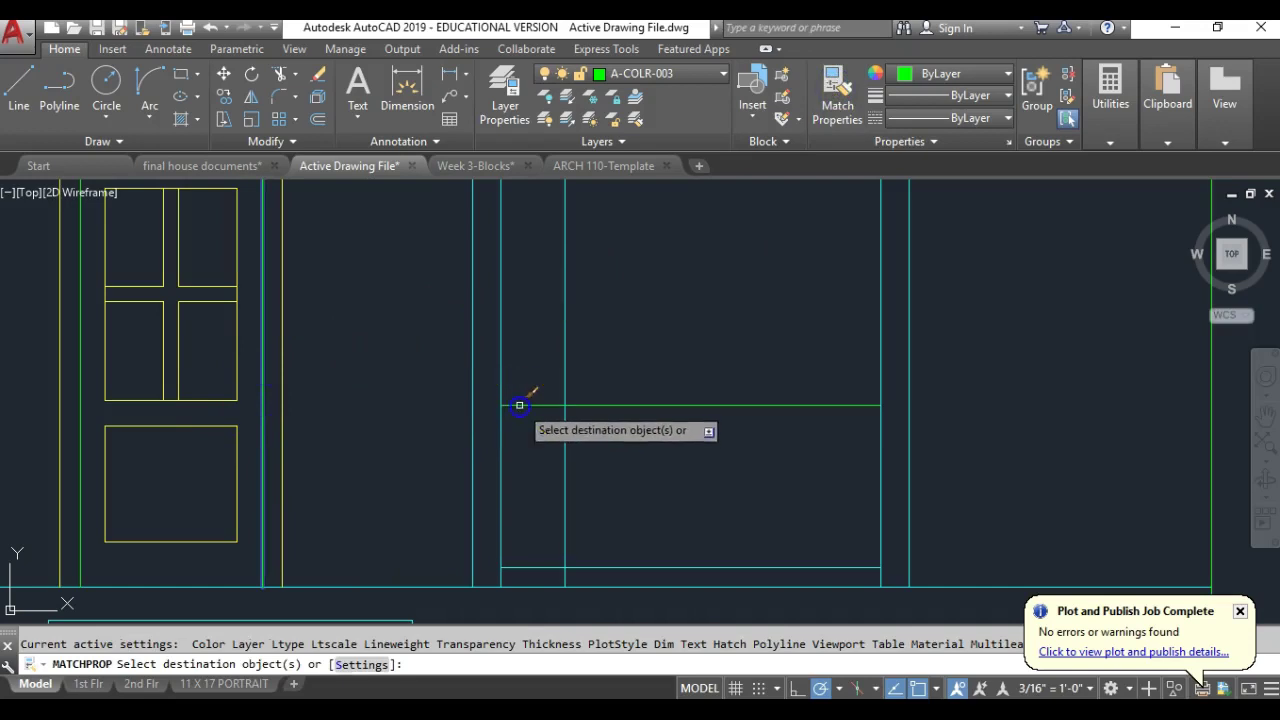
left_click(521, 405)
left_click(538, 563)
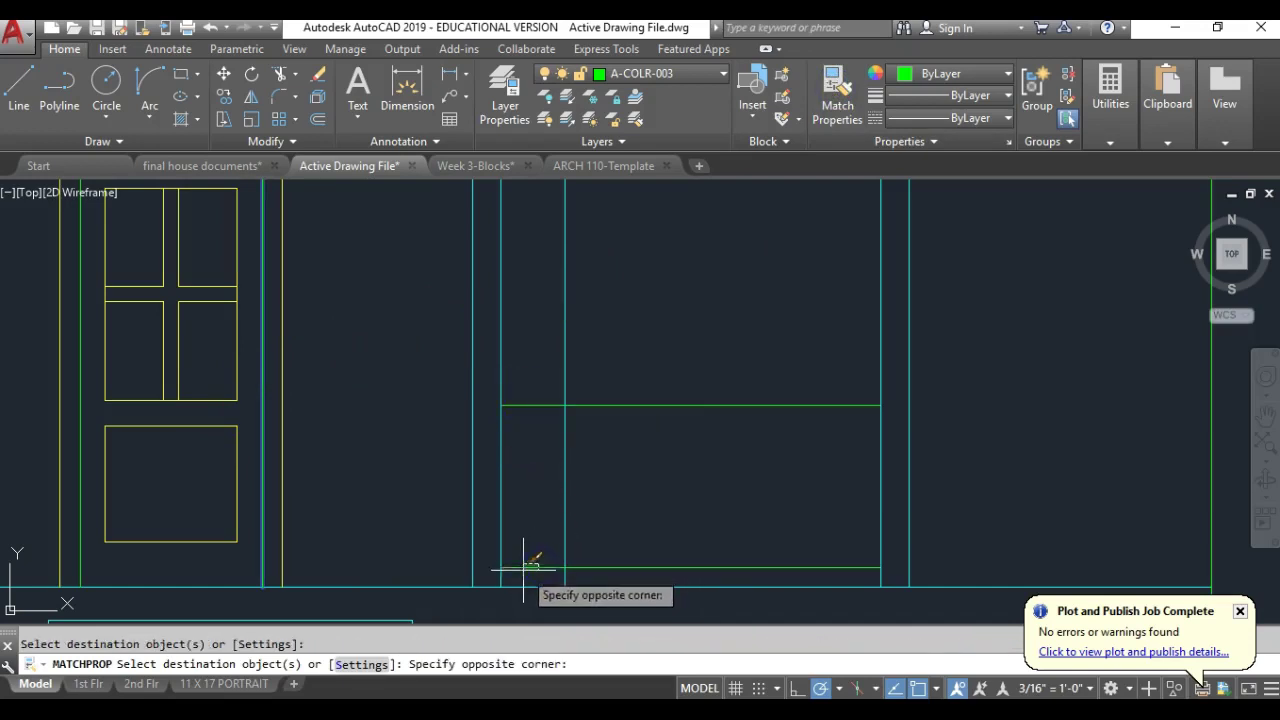
left_click(523, 571)
key("Return")
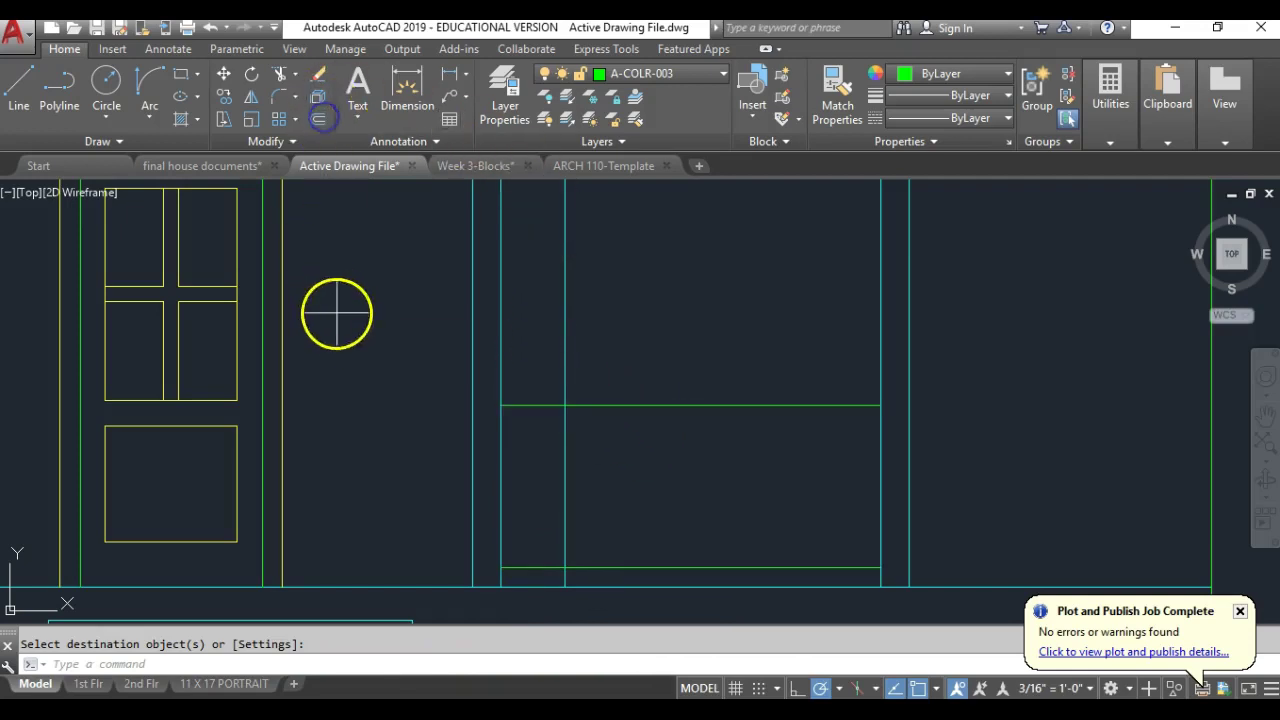
Step: Offset the railing's top line 1" downward
type("1")
key("Return")
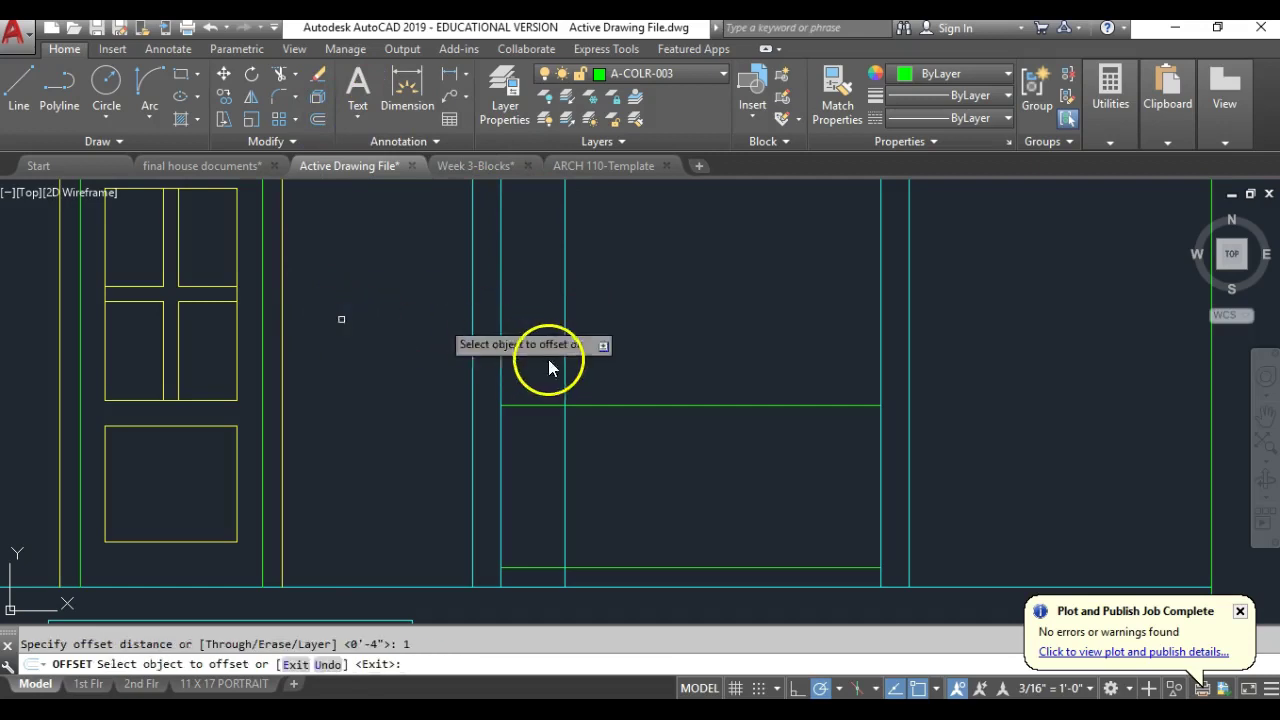
left_click(601, 404)
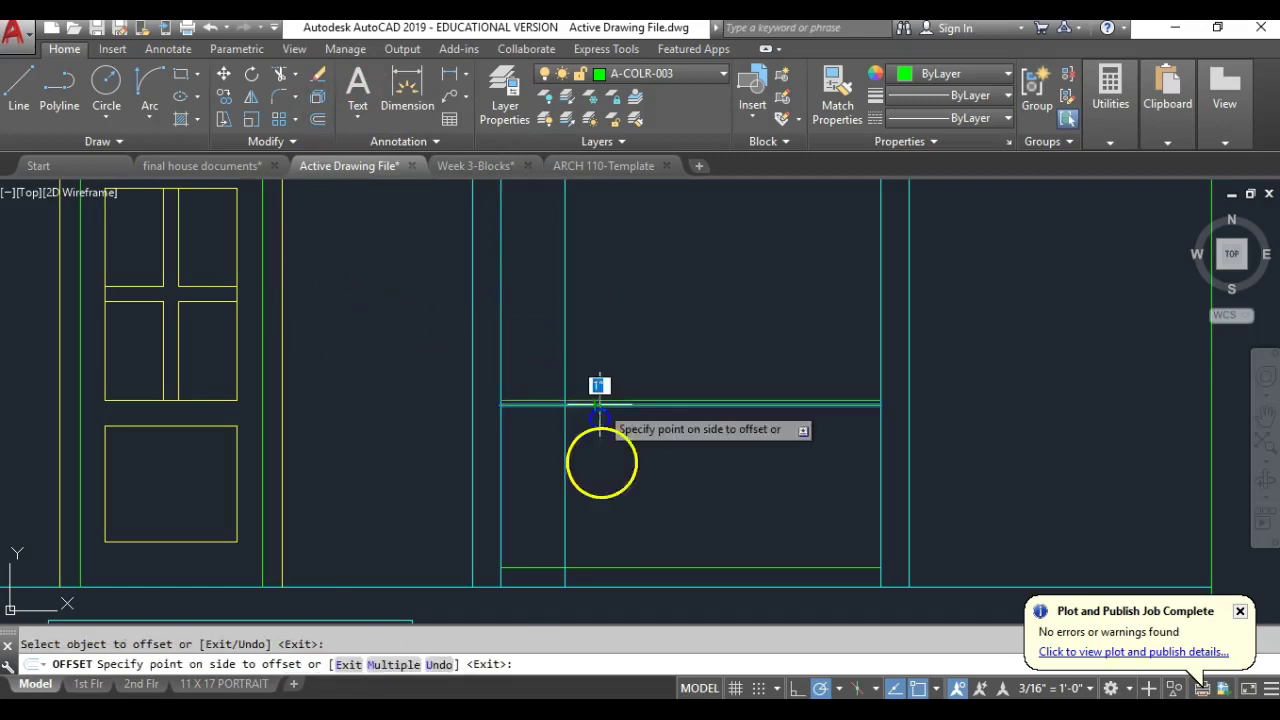
left_click(602, 500)
right_click(597, 470)
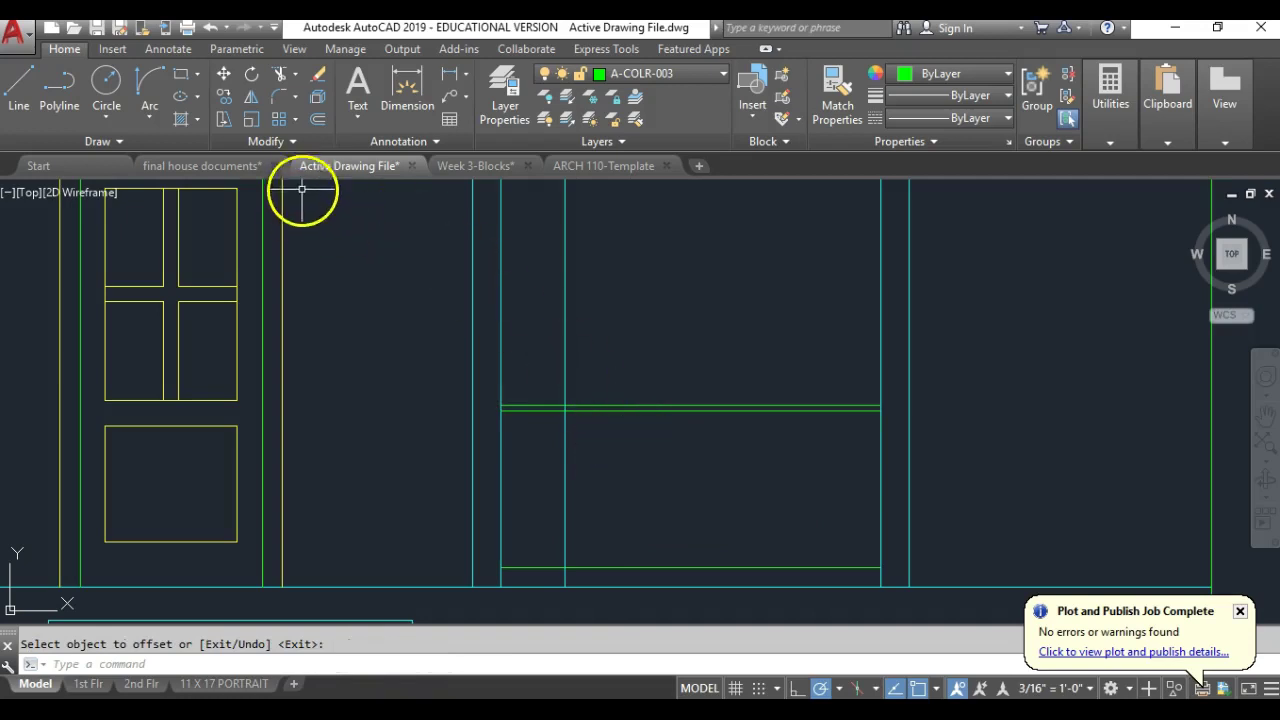
Step: Offset the second railing line from the top 3" downward to form the underside of the top rail
left_click(316, 118)
type("3")
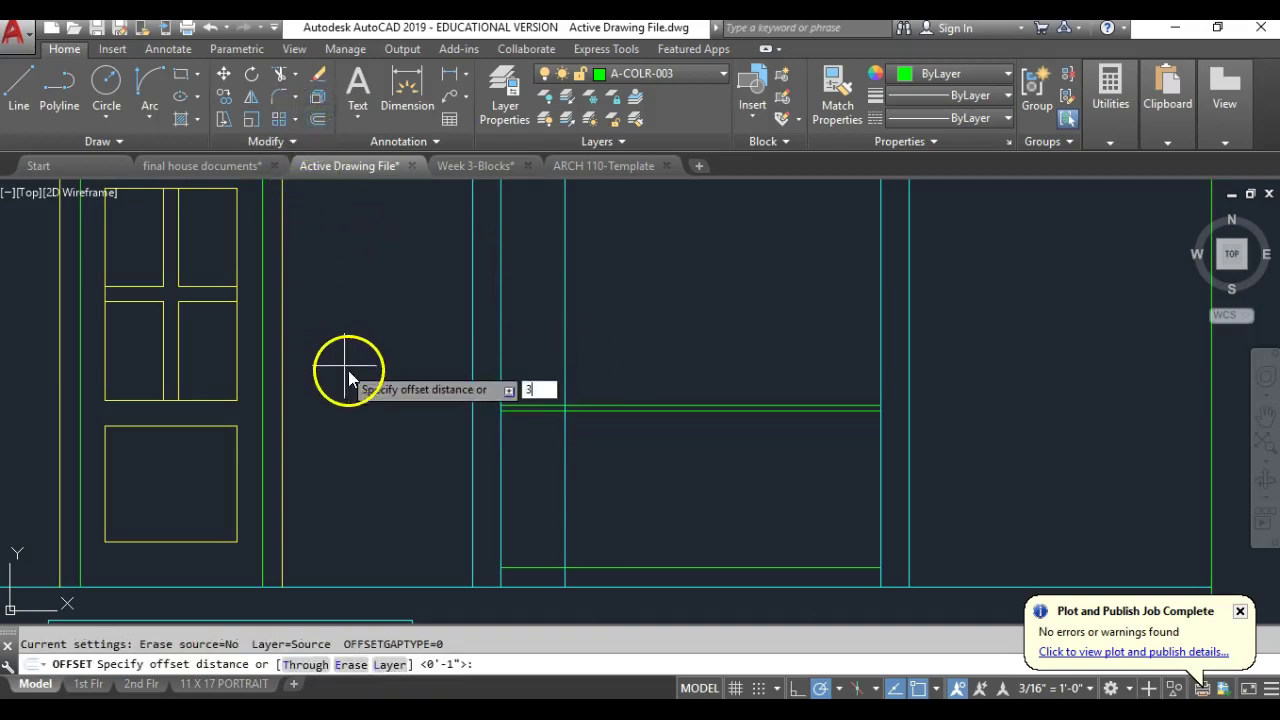
key("Return")
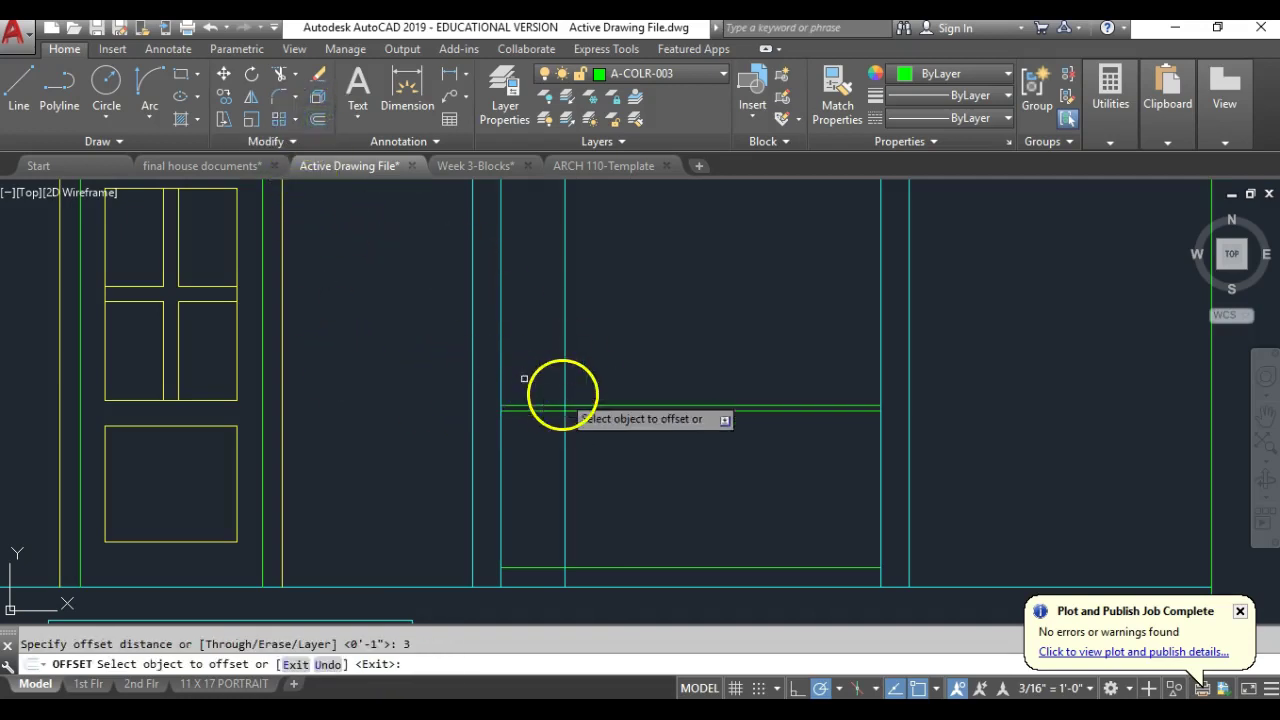
left_click(586, 410)
left_click(592, 466)
right_click(623, 577)
left_click(429, 237)
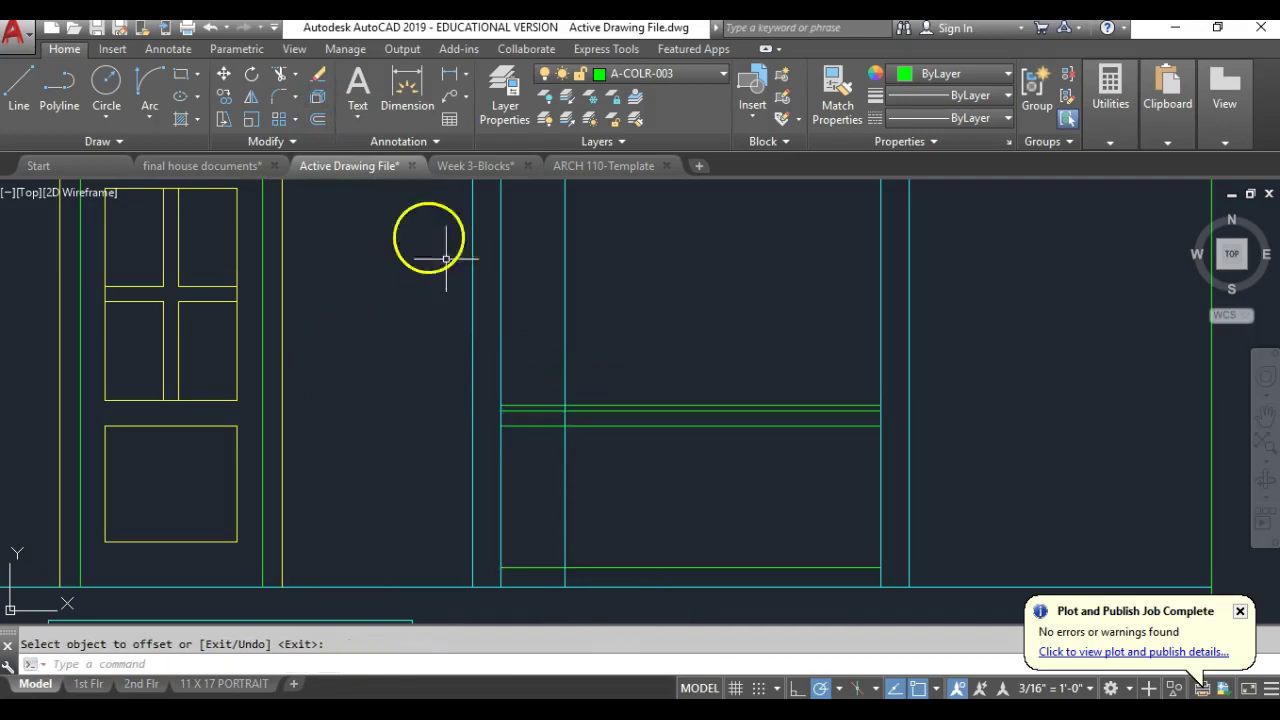
Step: Offset the railing's lower green line 3" upward to form the top edge of the bottom rail
left_click(317, 119)
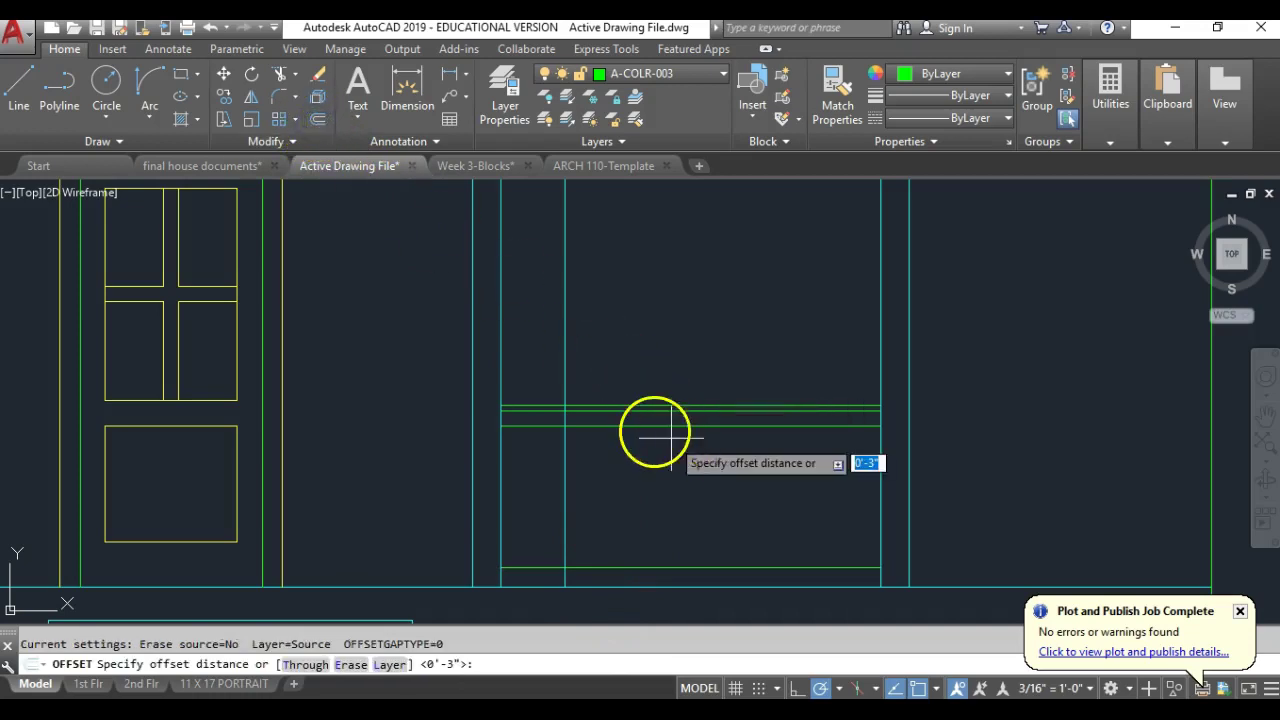
key("Return")
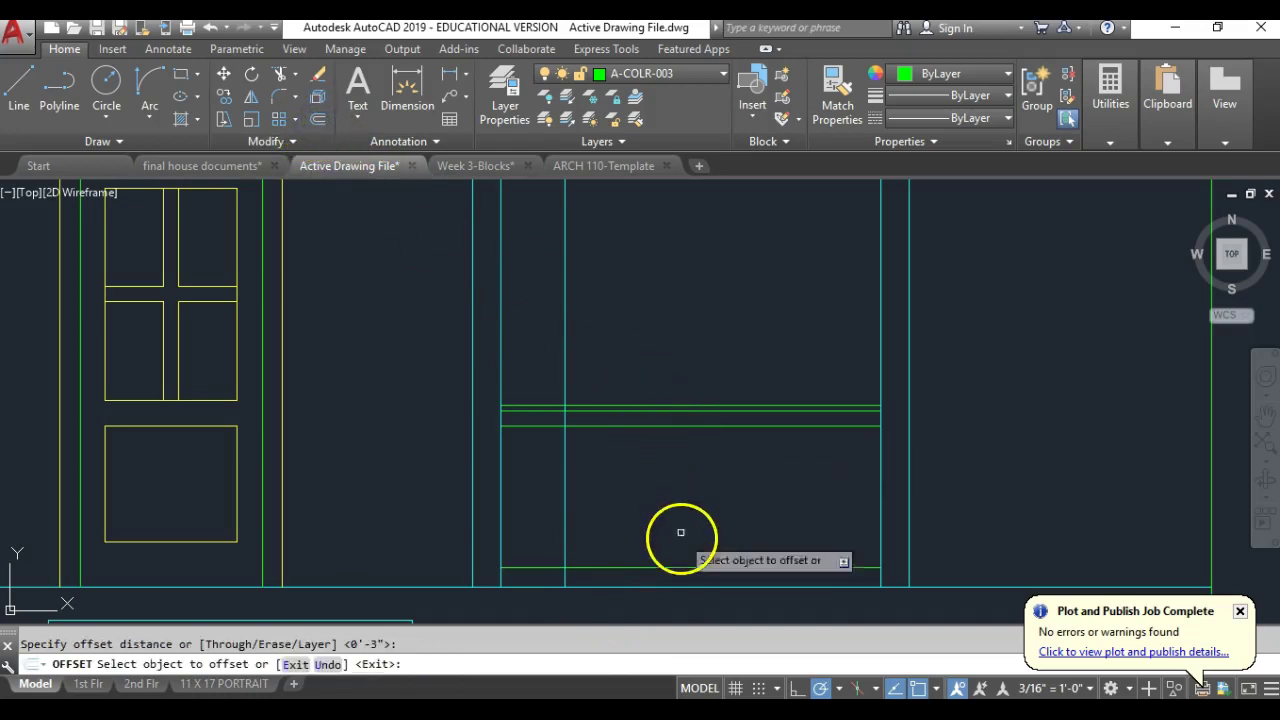
left_click(672, 540)
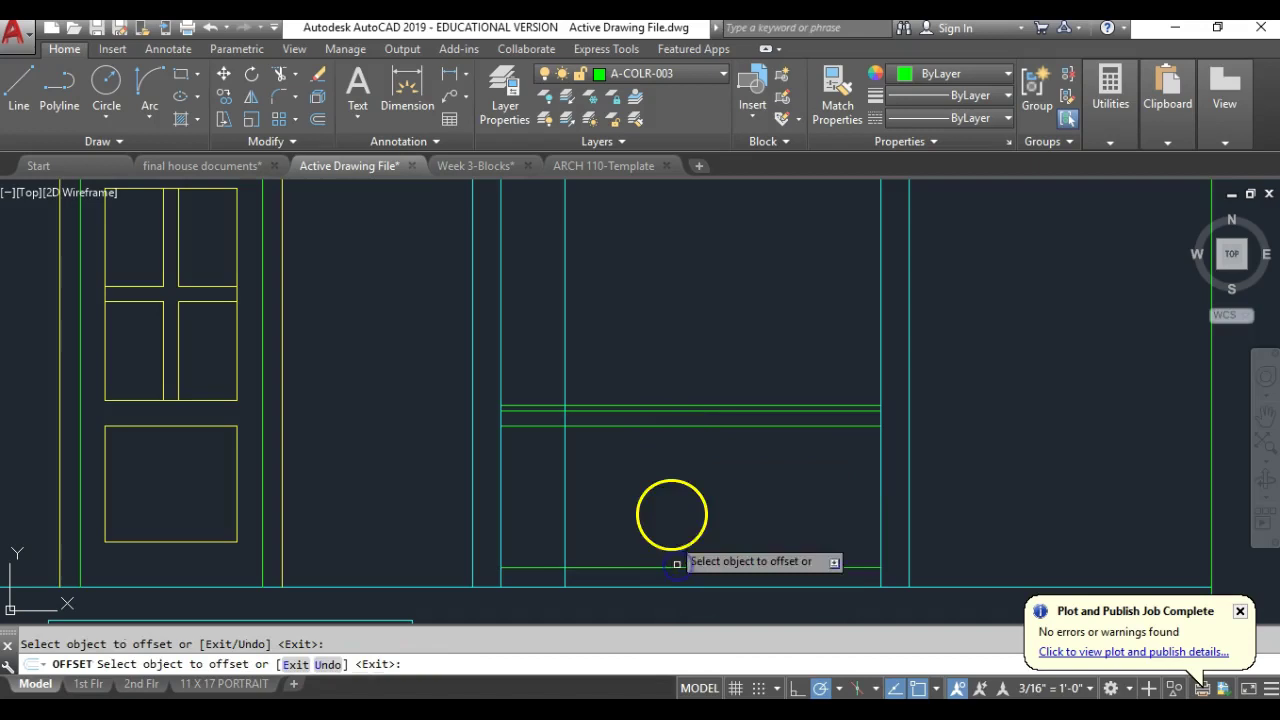
left_click(664, 568)
right_click(686, 434)
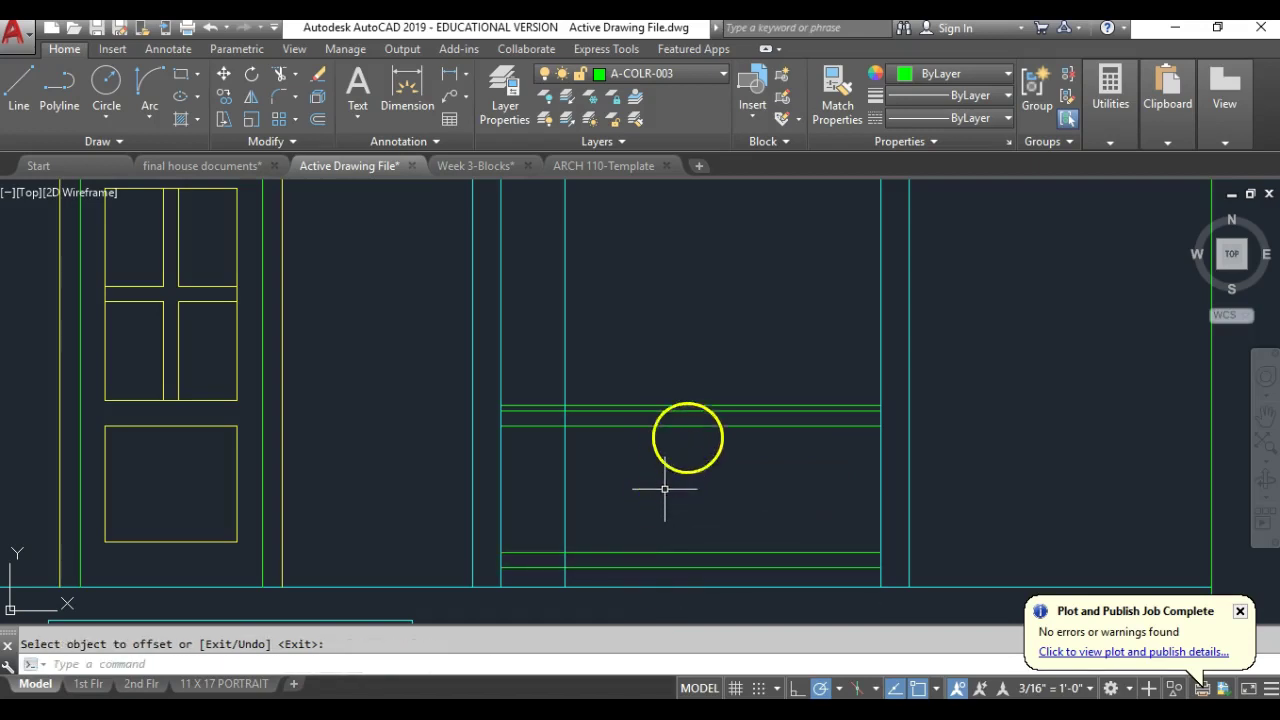
Step: Move the three inner railing lines, two in the top rail and one in the bottom rail, to layer A-COLR-002
left_click(693, 411)
left_click(690, 420)
left_click(666, 477)
left_click(660, 552)
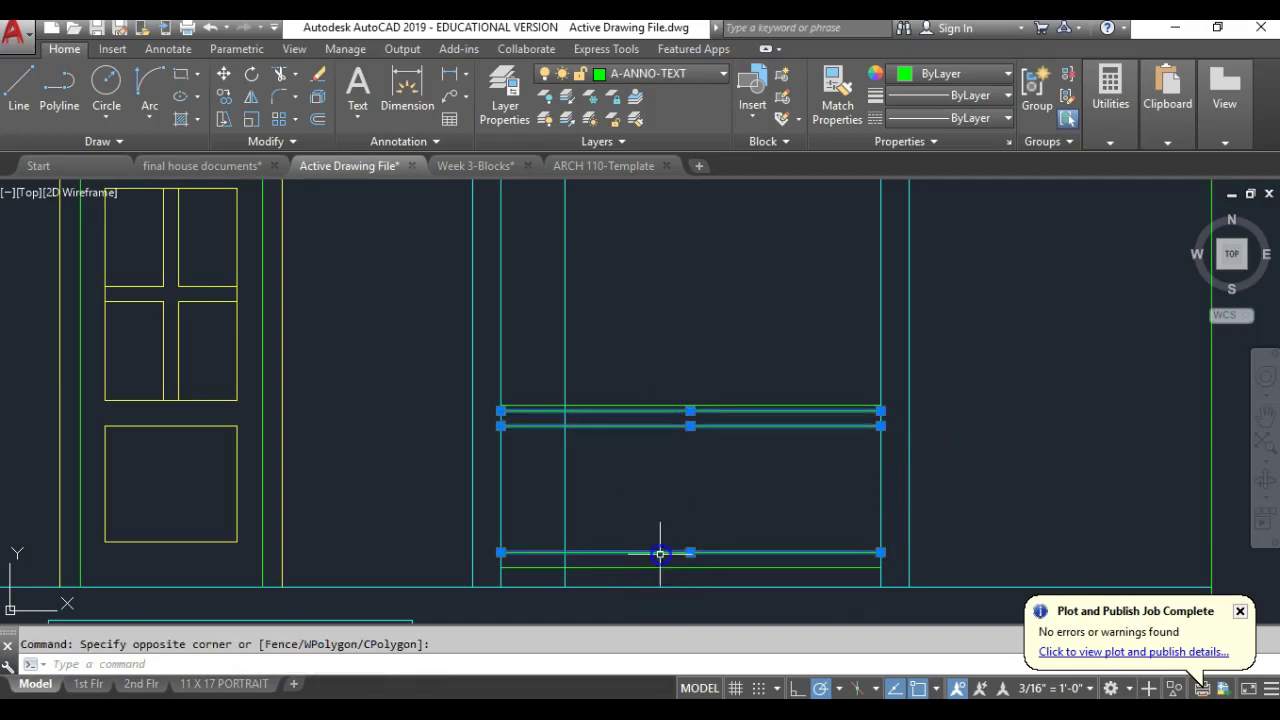
left_click(628, 78)
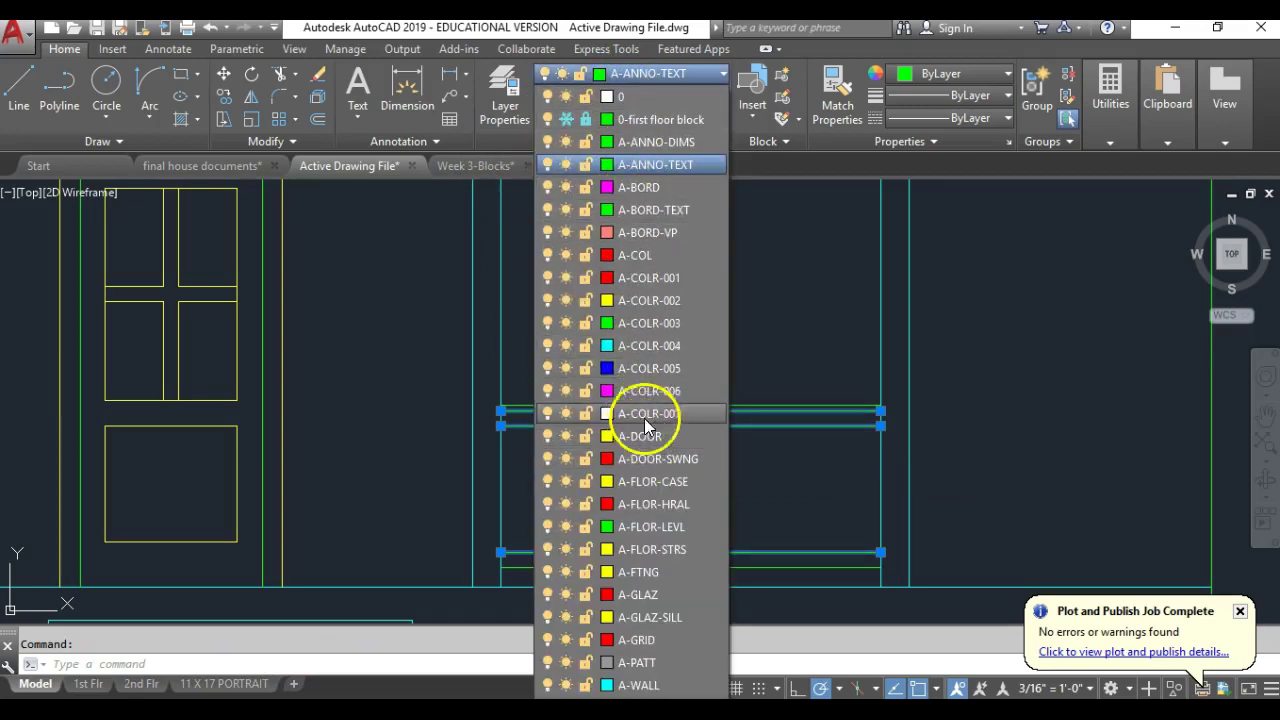
left_click(645, 300)
key("Escape")
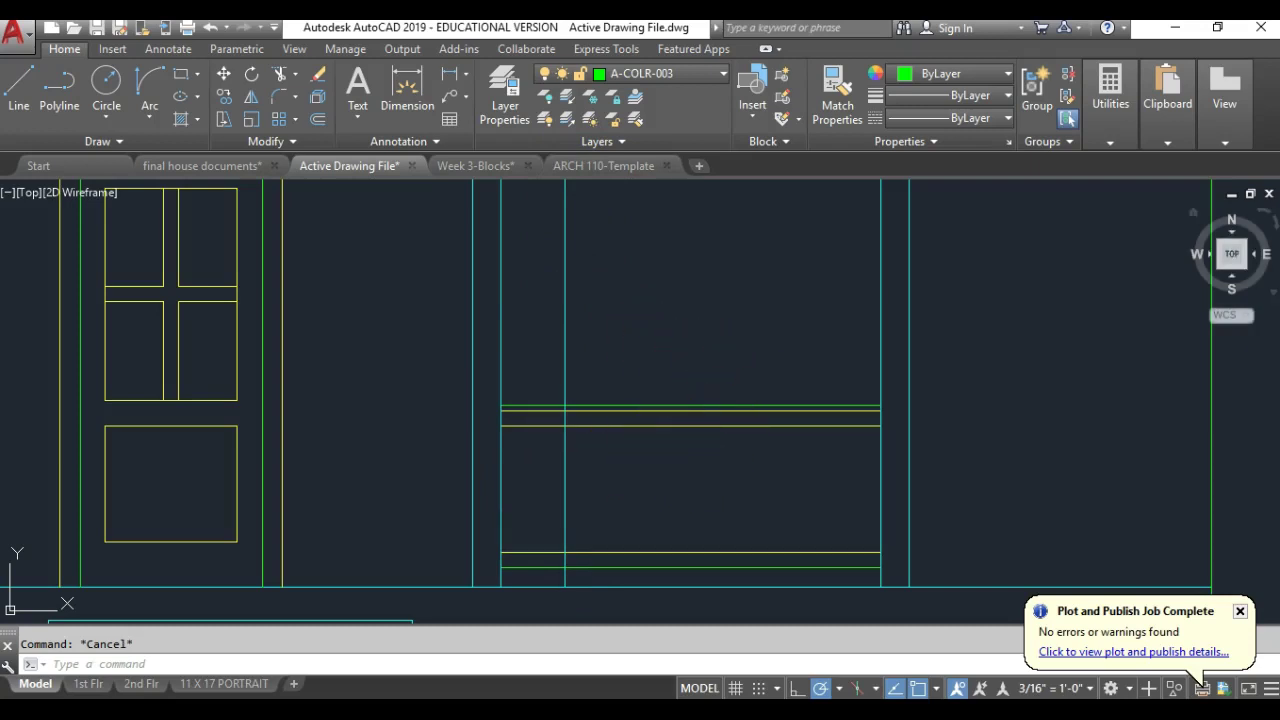
Step: Switch to SOUTH ELEVATION.pdf in Acrobat, examine the porch railing and its balusters up close, and return to the AutoCAD drawing
key("alt+Tab")
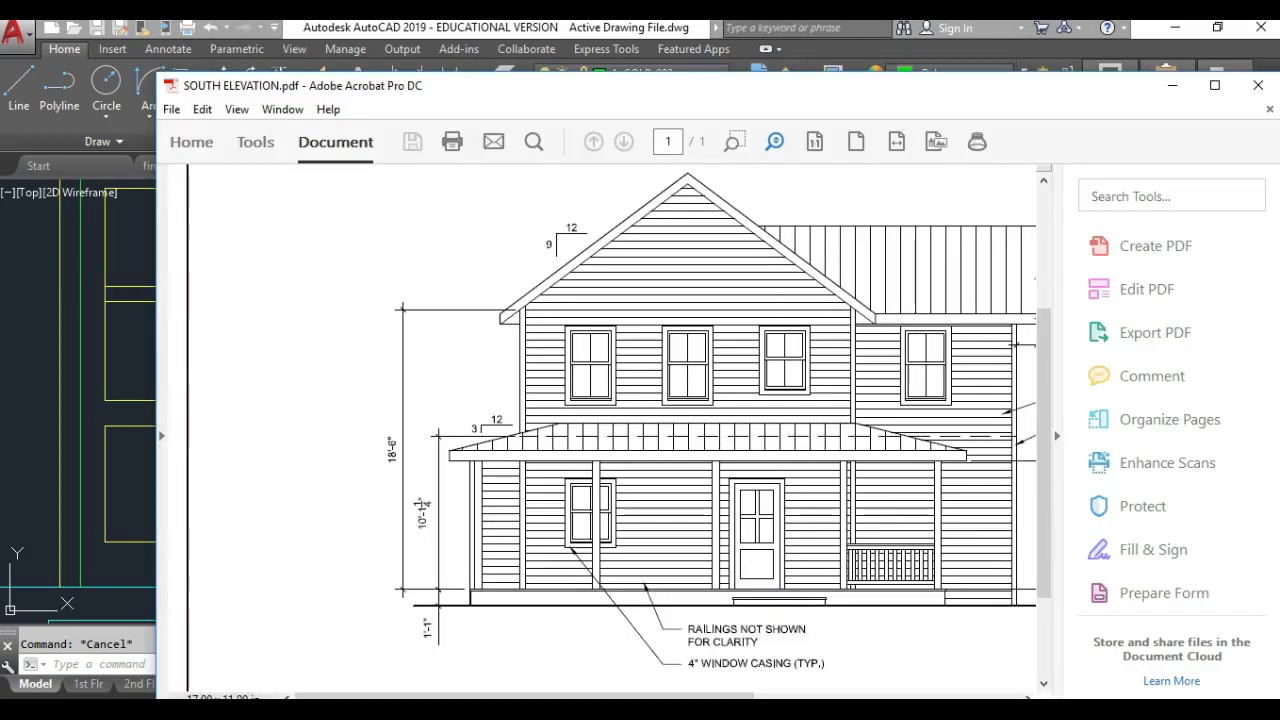
left_click_drag(890, 590, 864, 350)
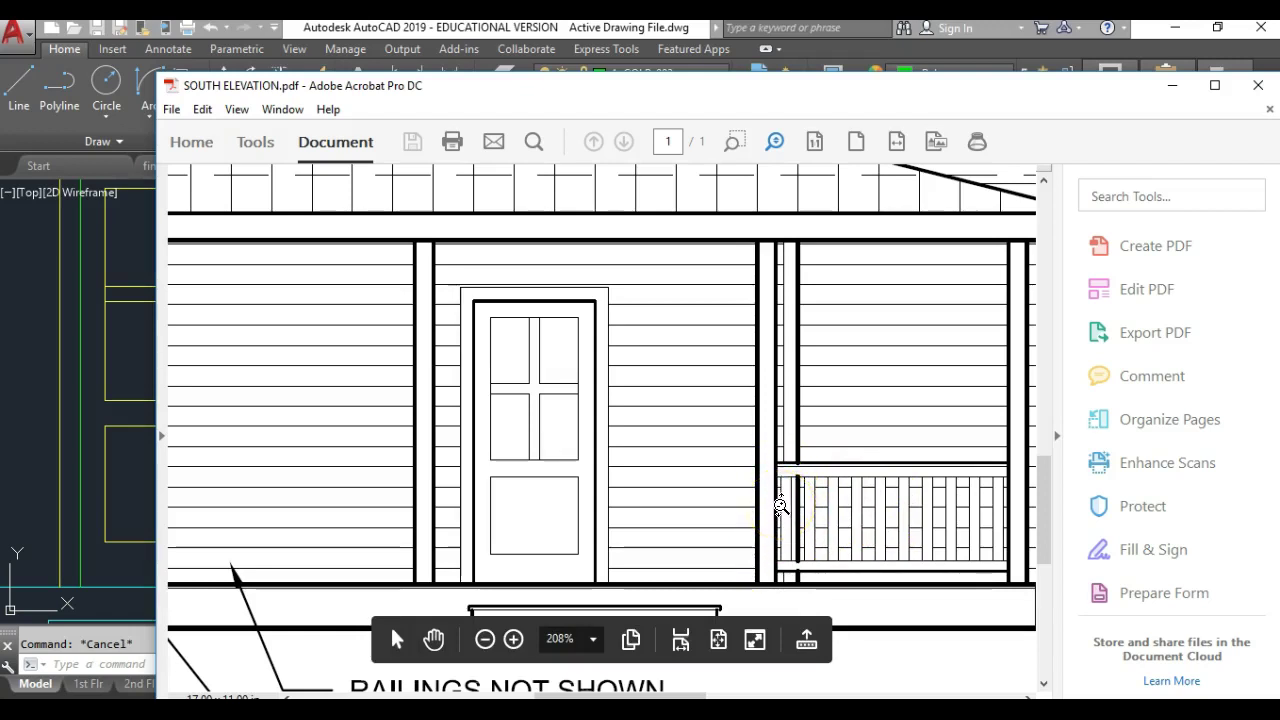
left_click(776, 492)
left_click(372, 32)
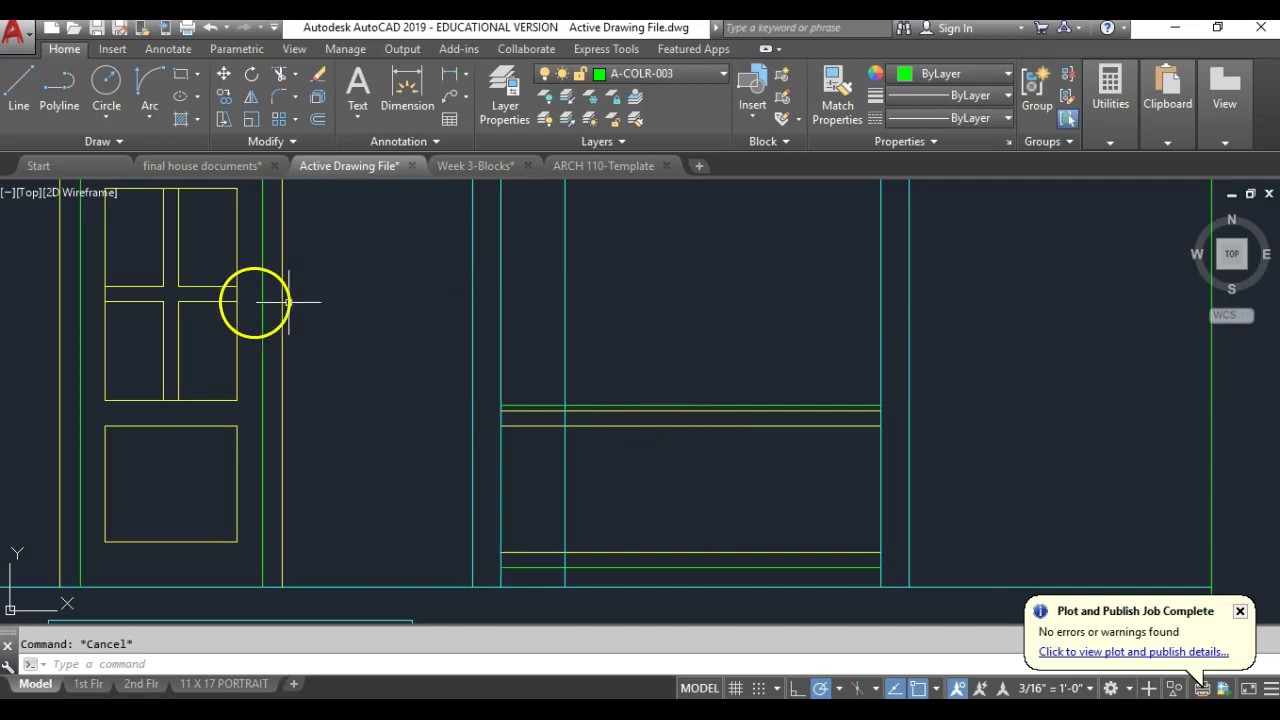
Step: Make A-COLR-002 the current layer and draw a vertical line between the top and bottom rails at their midpoints
left_click(18, 84)
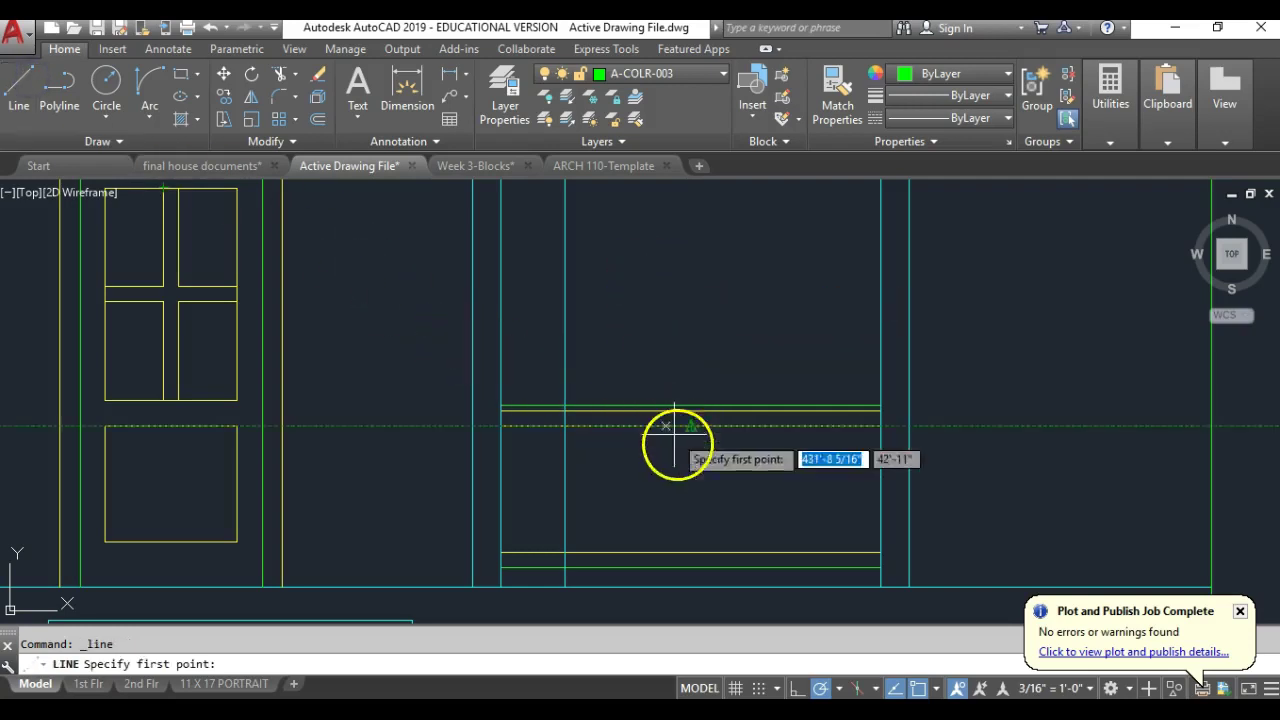
key("Escape")
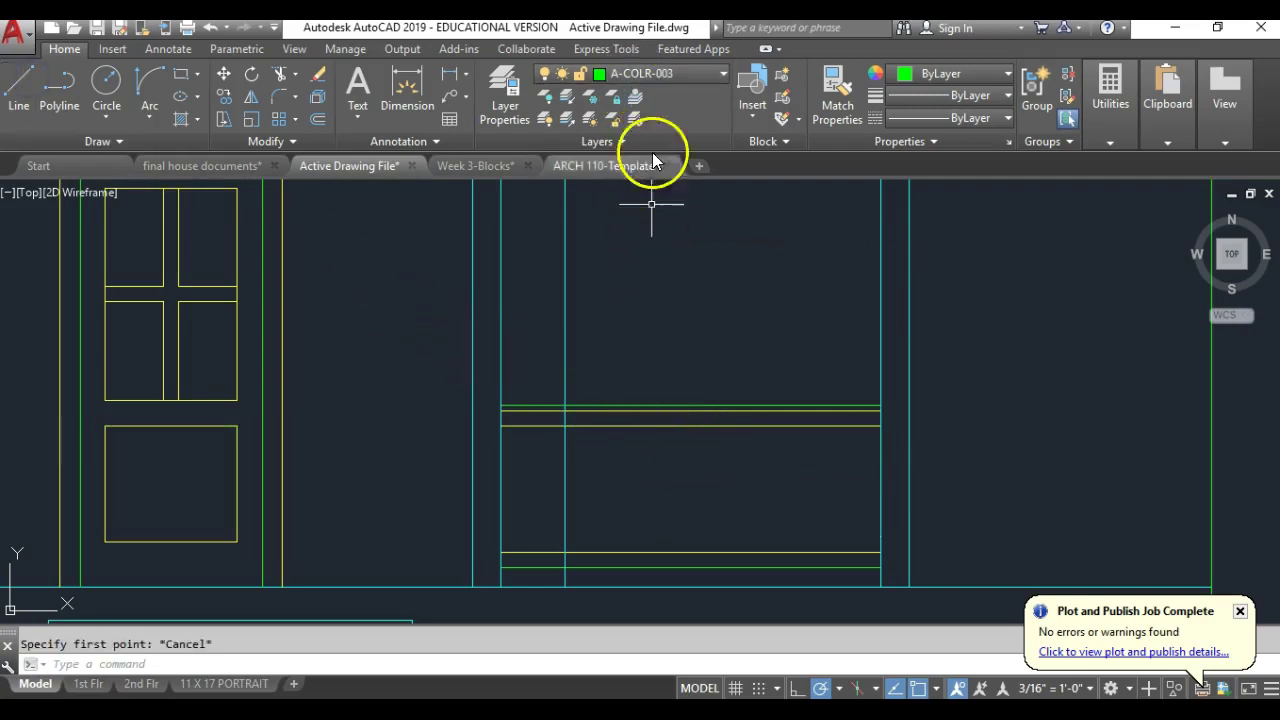
left_click(657, 77)
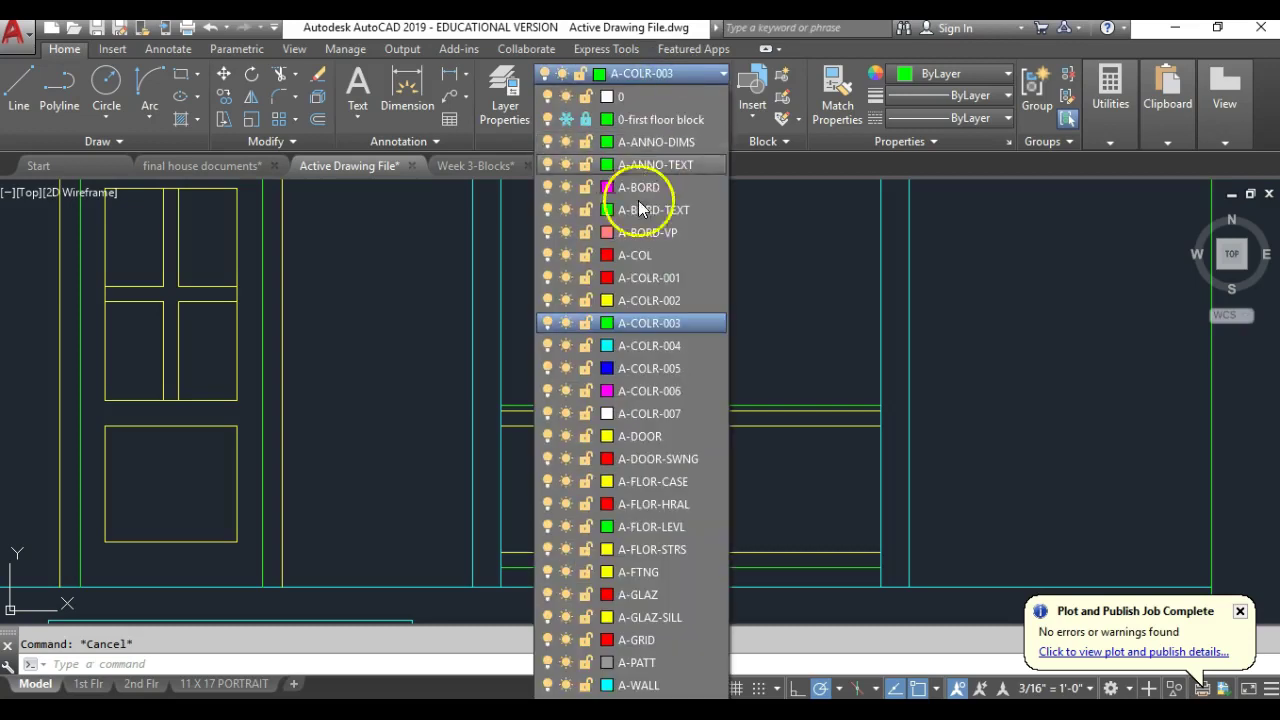
left_click(644, 297)
left_click(20, 82)
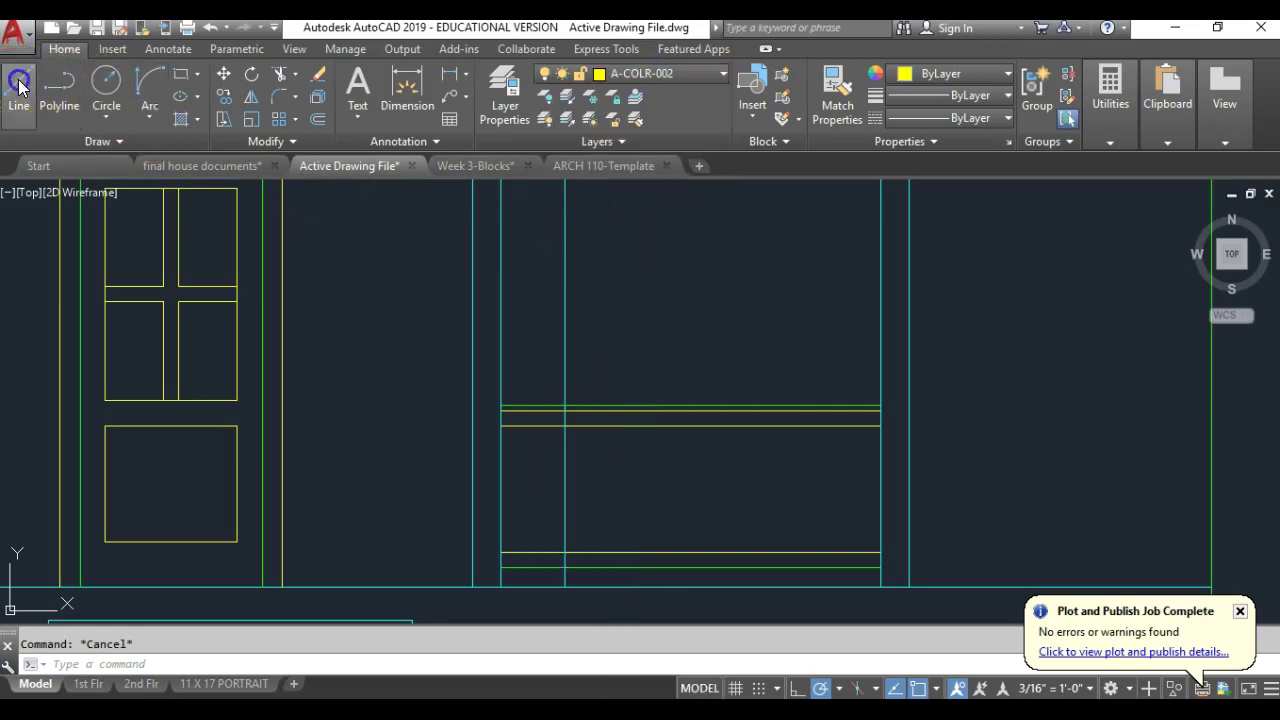
left_click(700, 425)
left_click(701, 547)
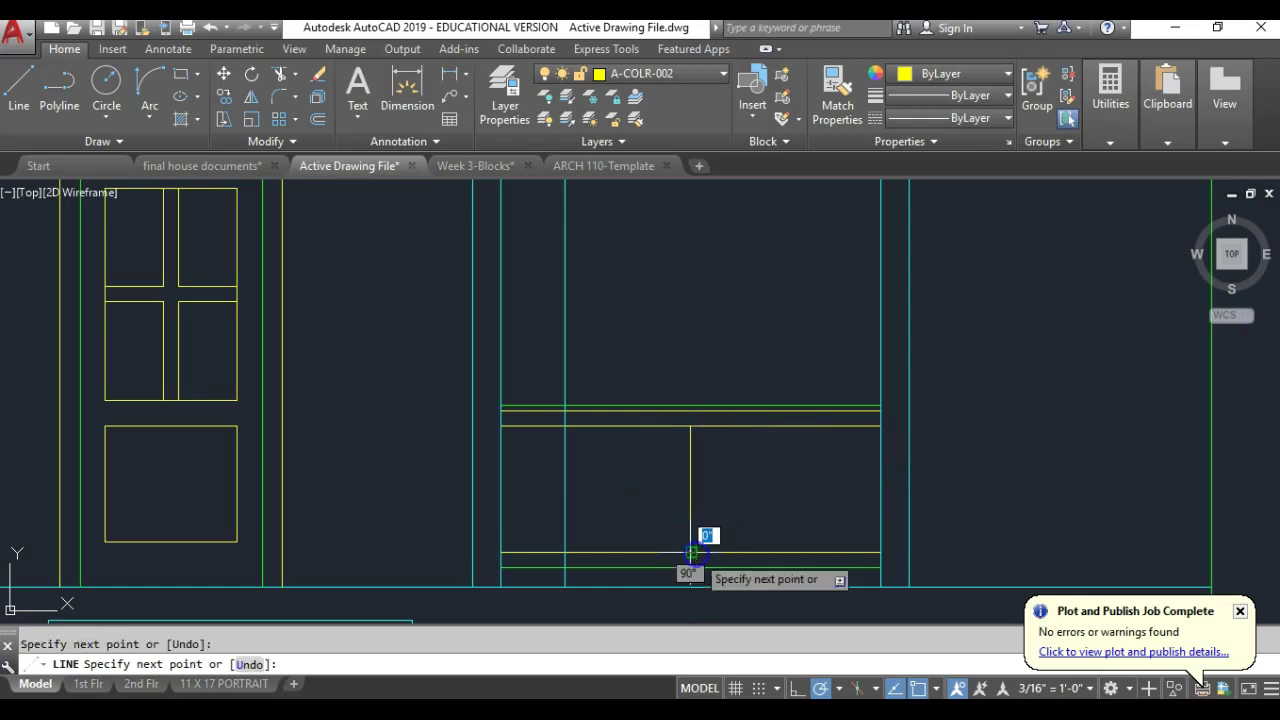
key("Return")
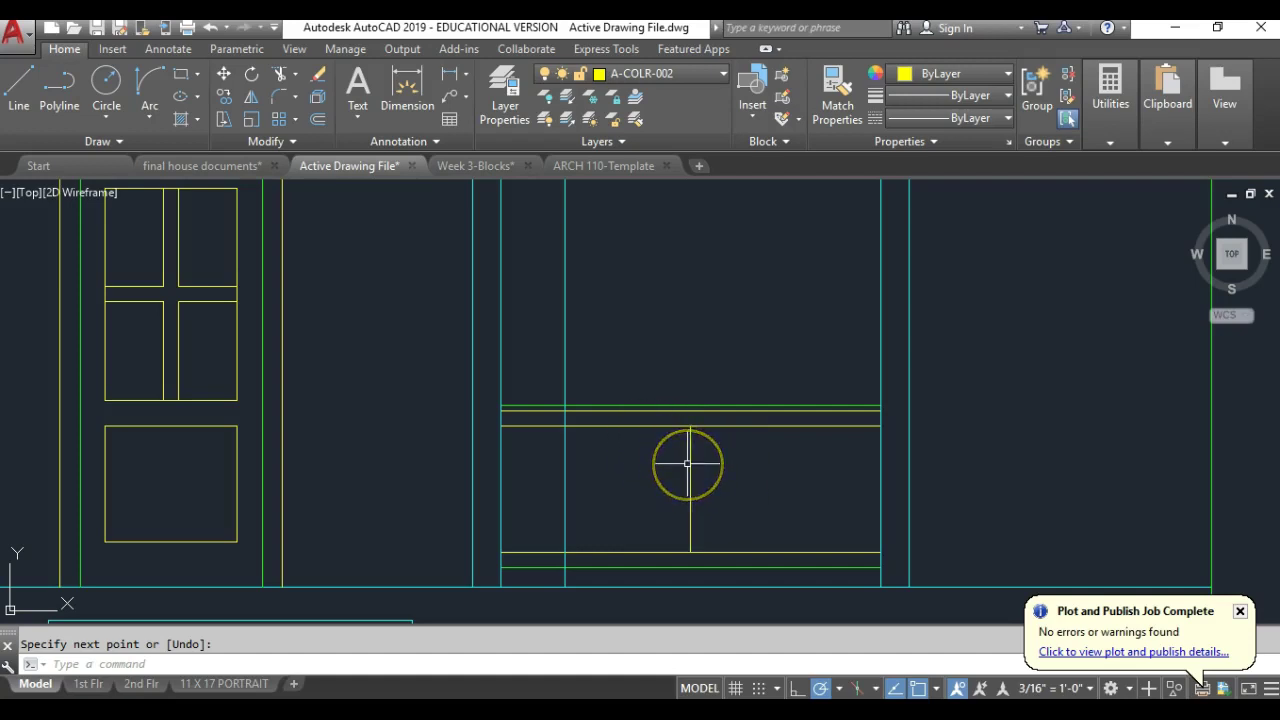
Step: Offset the vertical center line between the rails 2" to the right
left_click(747, 444)
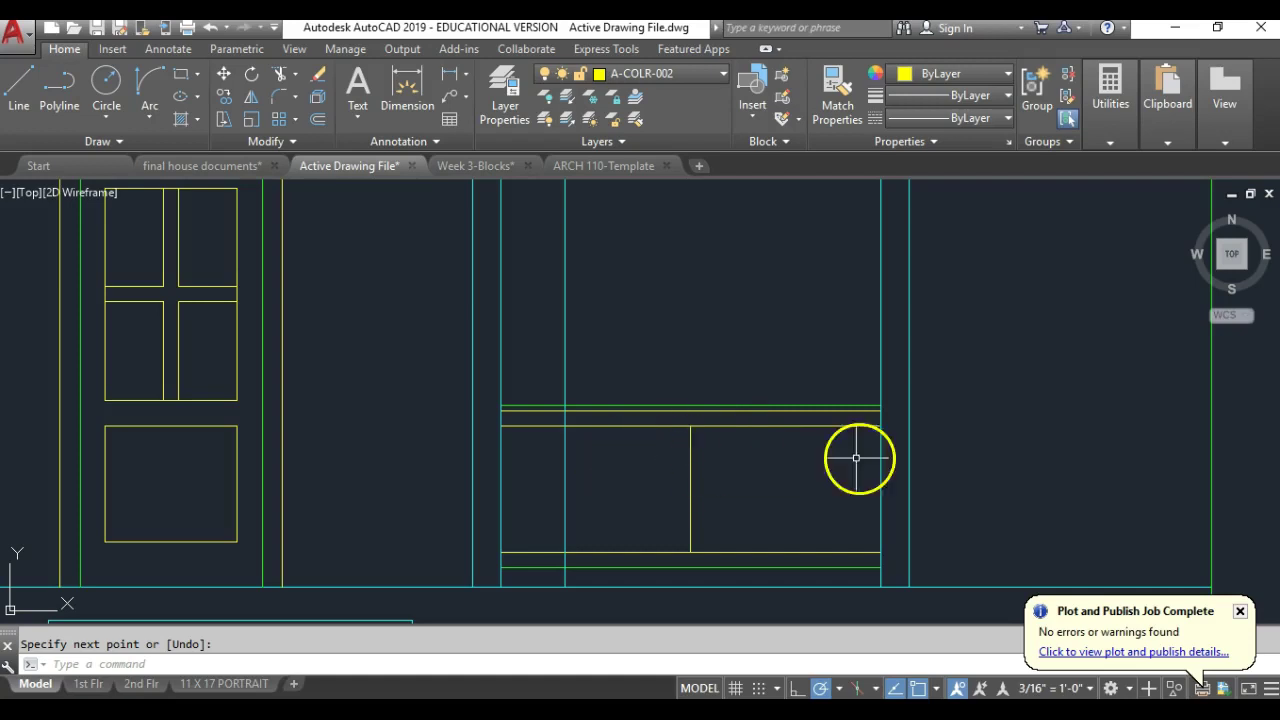
left_click(316, 119)
type("2")
key("Return")
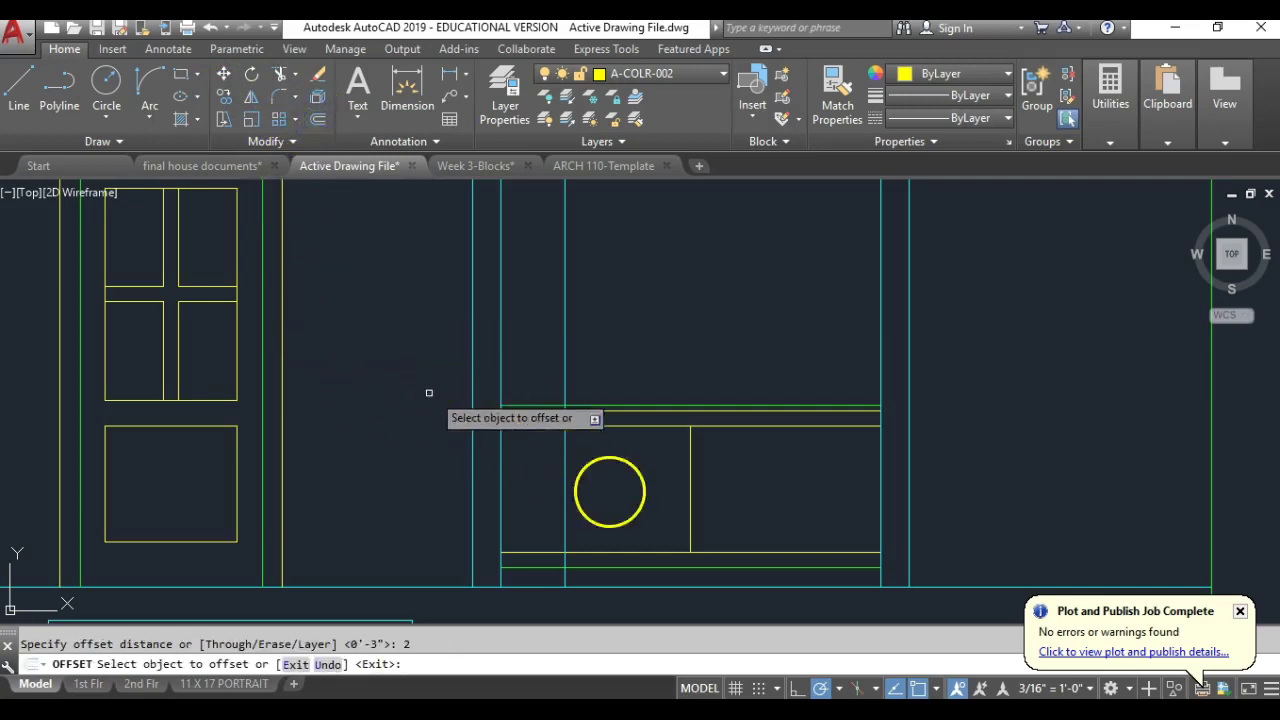
left_click(690, 506)
left_click(762, 505)
right_click(748, 503)
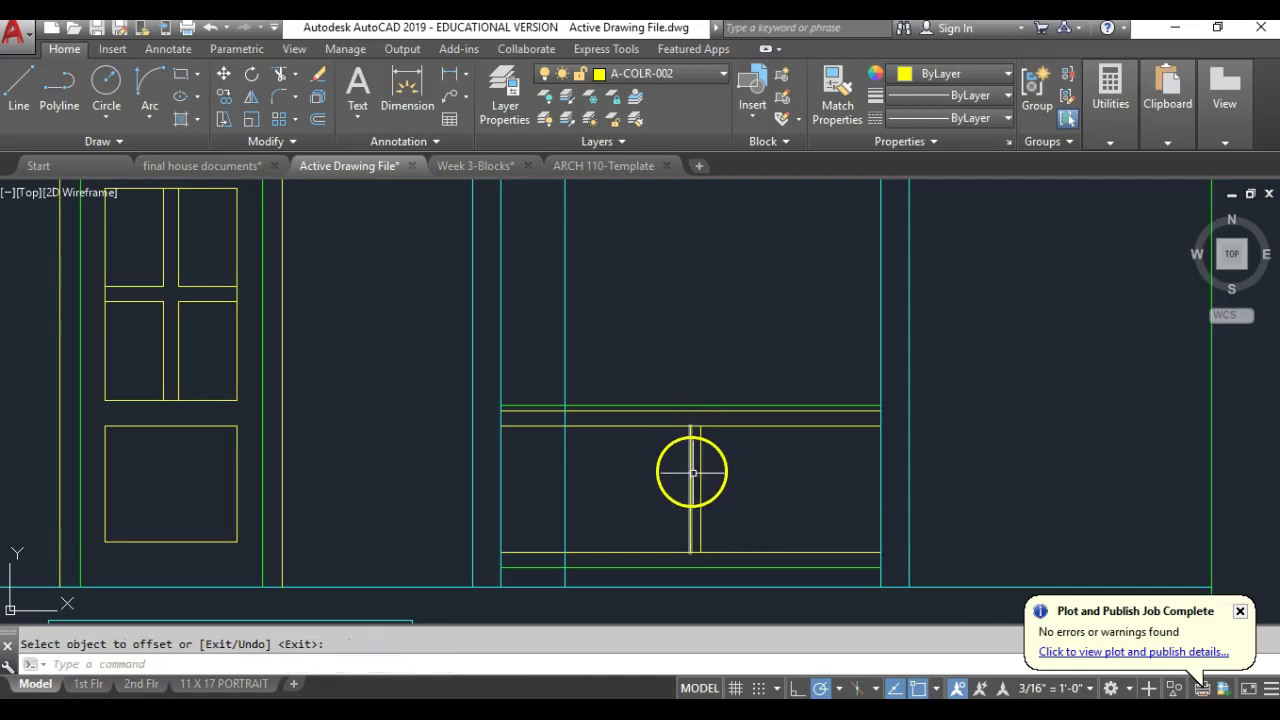
Step: Erase the original vertical center line between the rails, keeping its offset copy
left_click(319, 75)
left_click(703, 486)
left_click(677, 490)
right_click(674, 490)
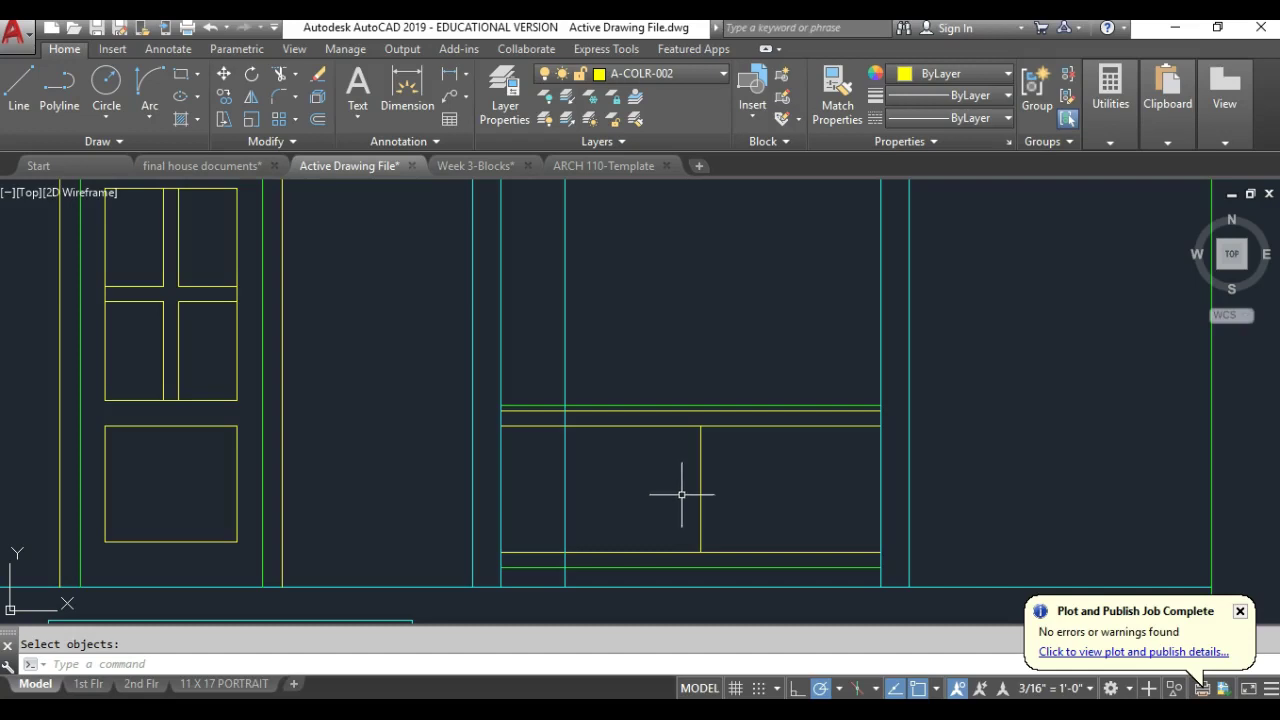
Step: Offset the remaining vertical line 3" to the right to form the first baluster's width
left_click(318, 122)
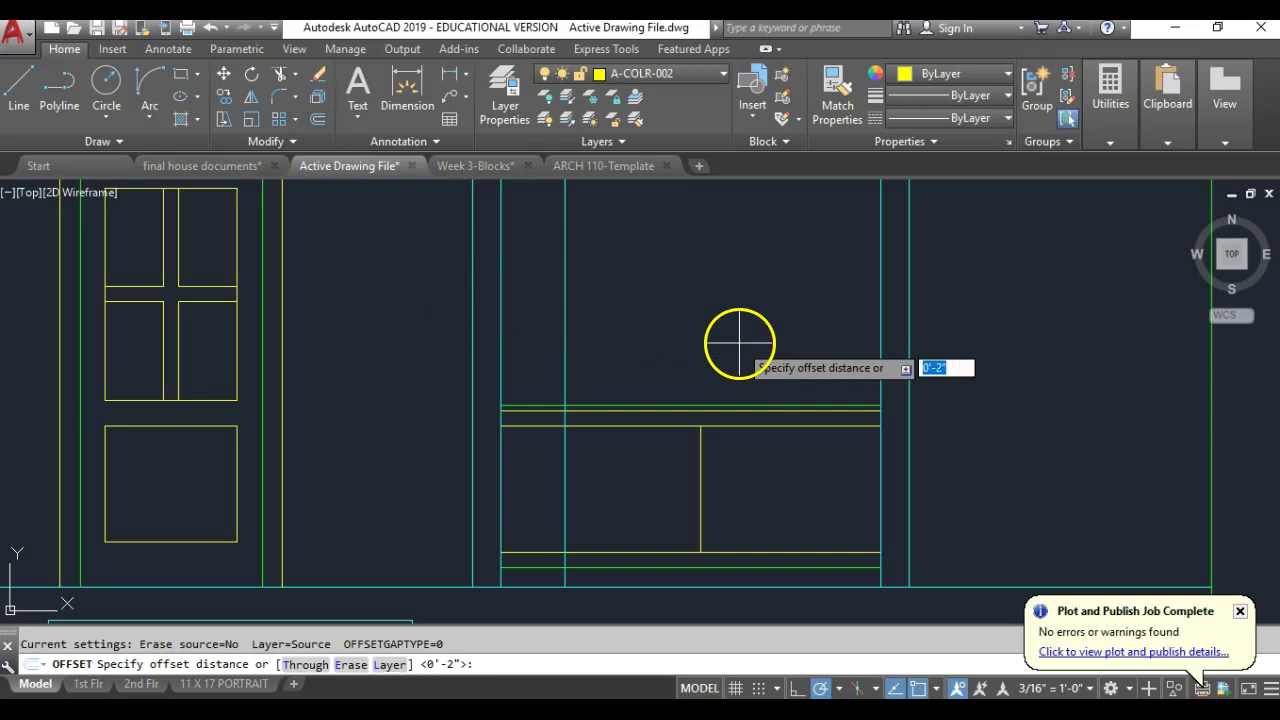
key("Return")
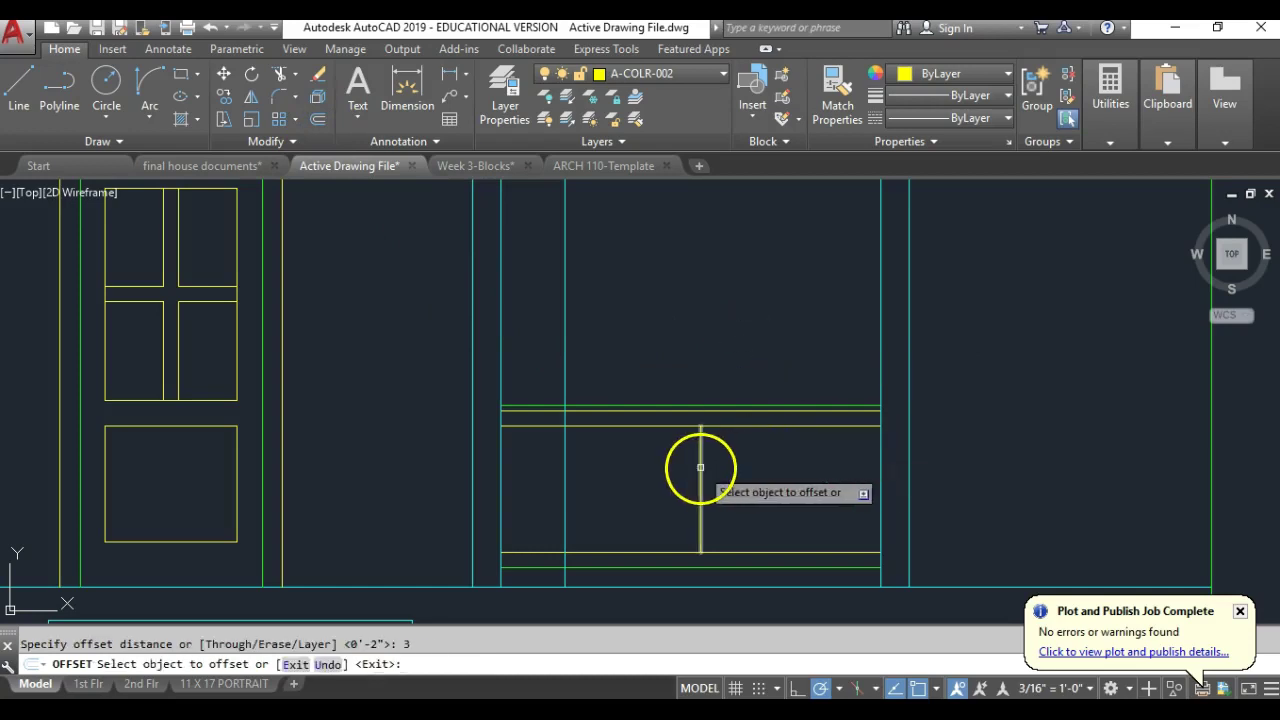
left_click(700, 463)
left_click(779, 493)
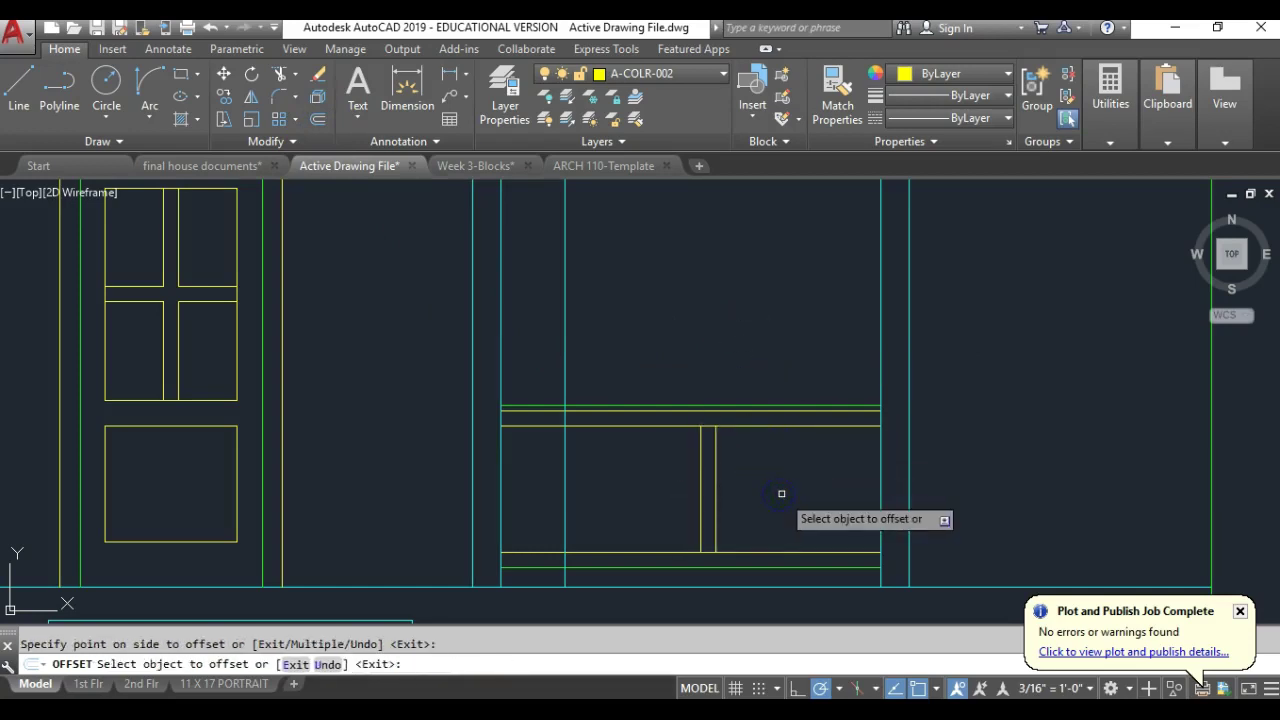
key("Return")
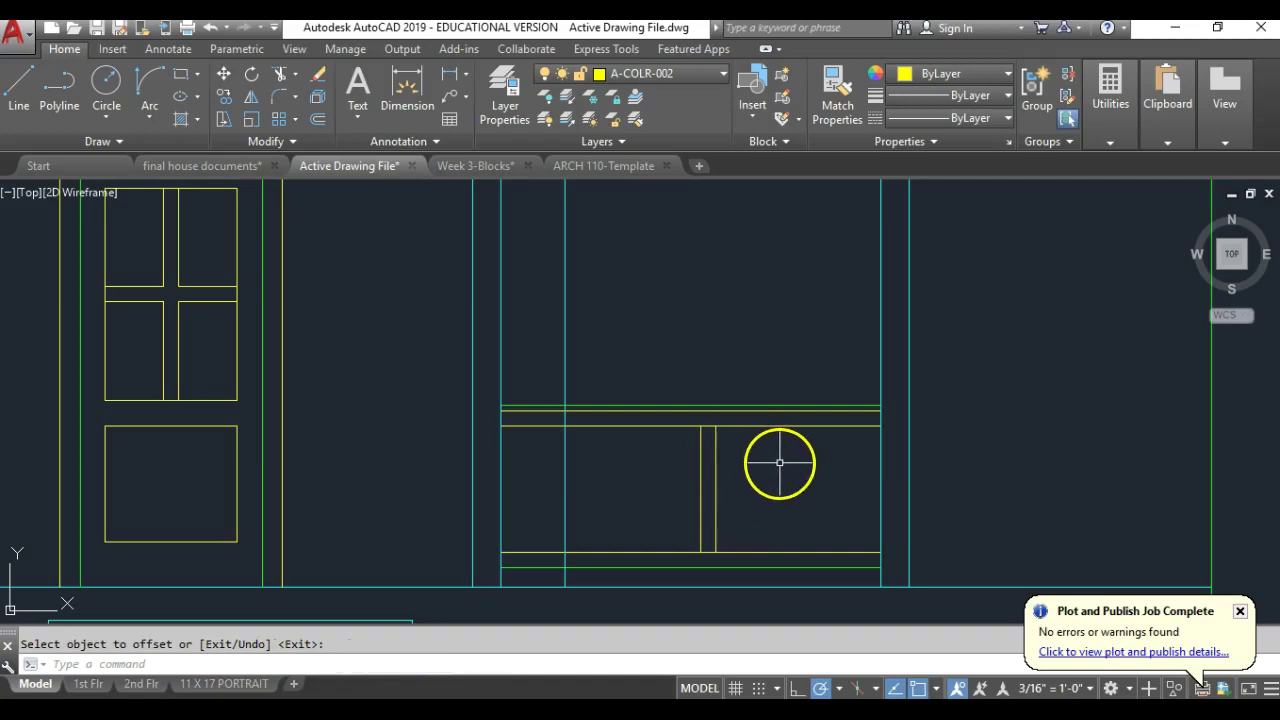
Step: Offset the first baluster's right edge 4" to the right to space out the next baluster
left_click(316, 120)
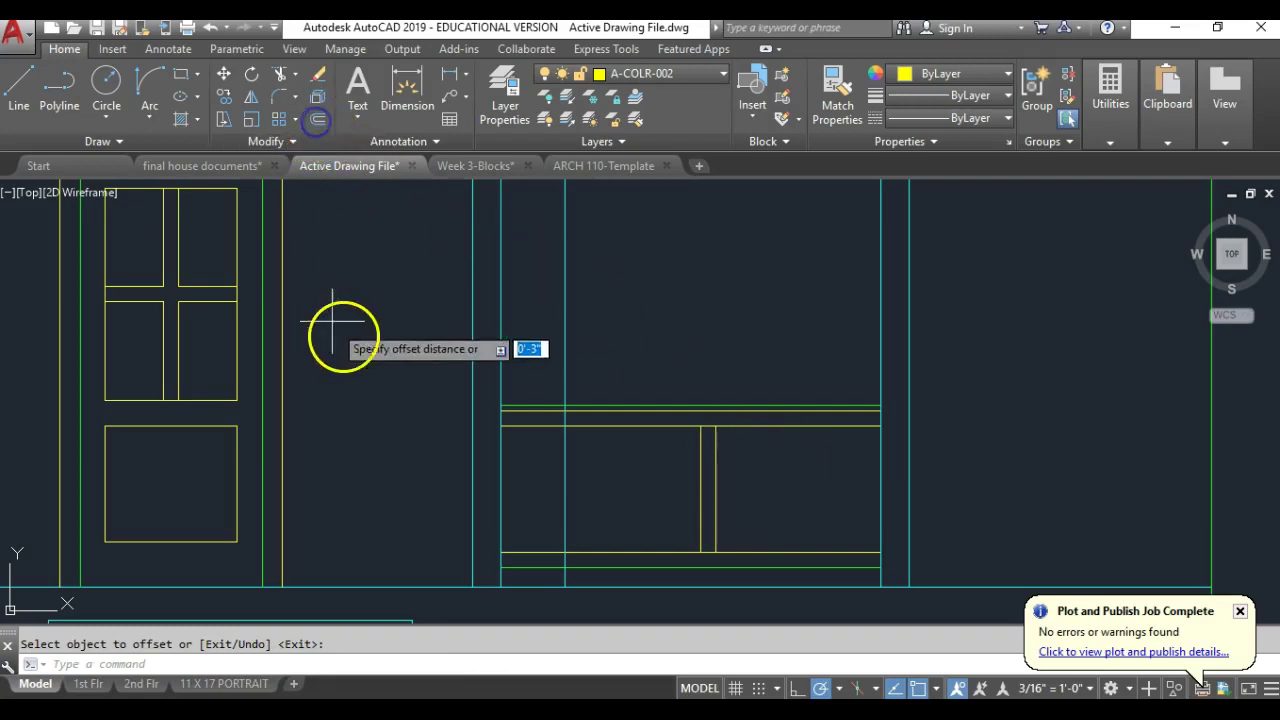
type("4")
key("Return")
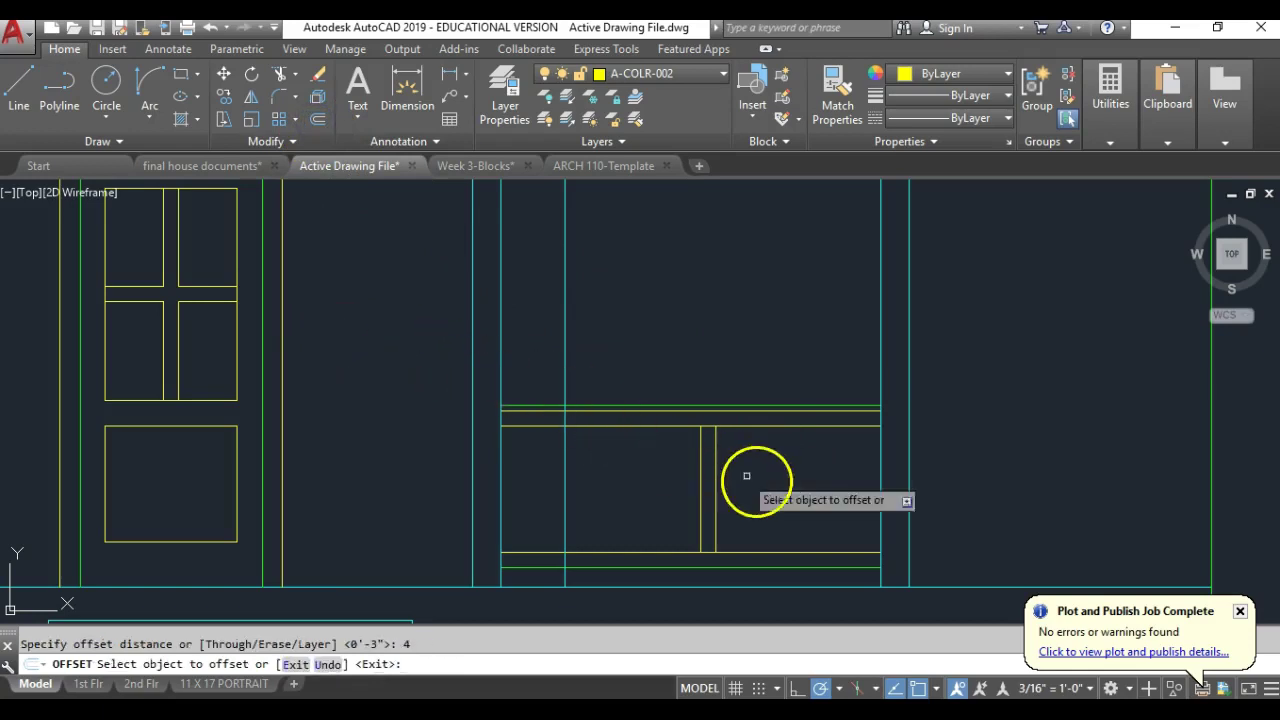
left_click(717, 480)
left_click(801, 480)
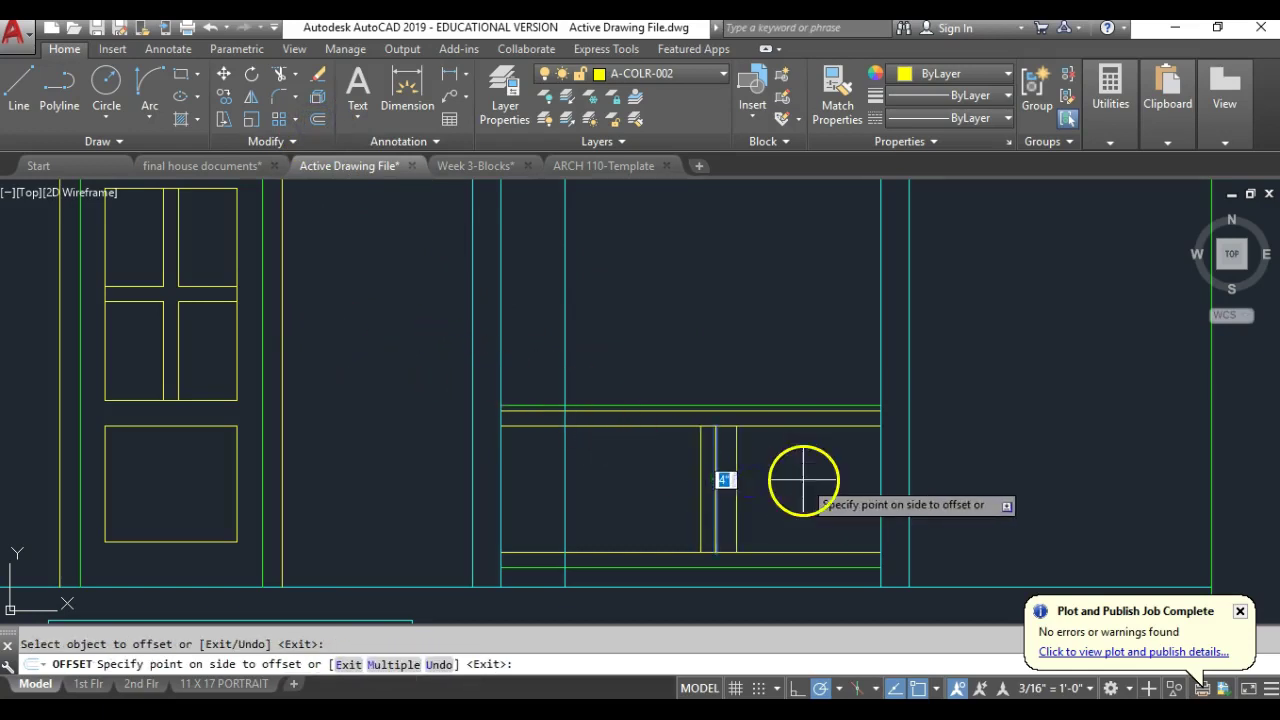
key("Return")
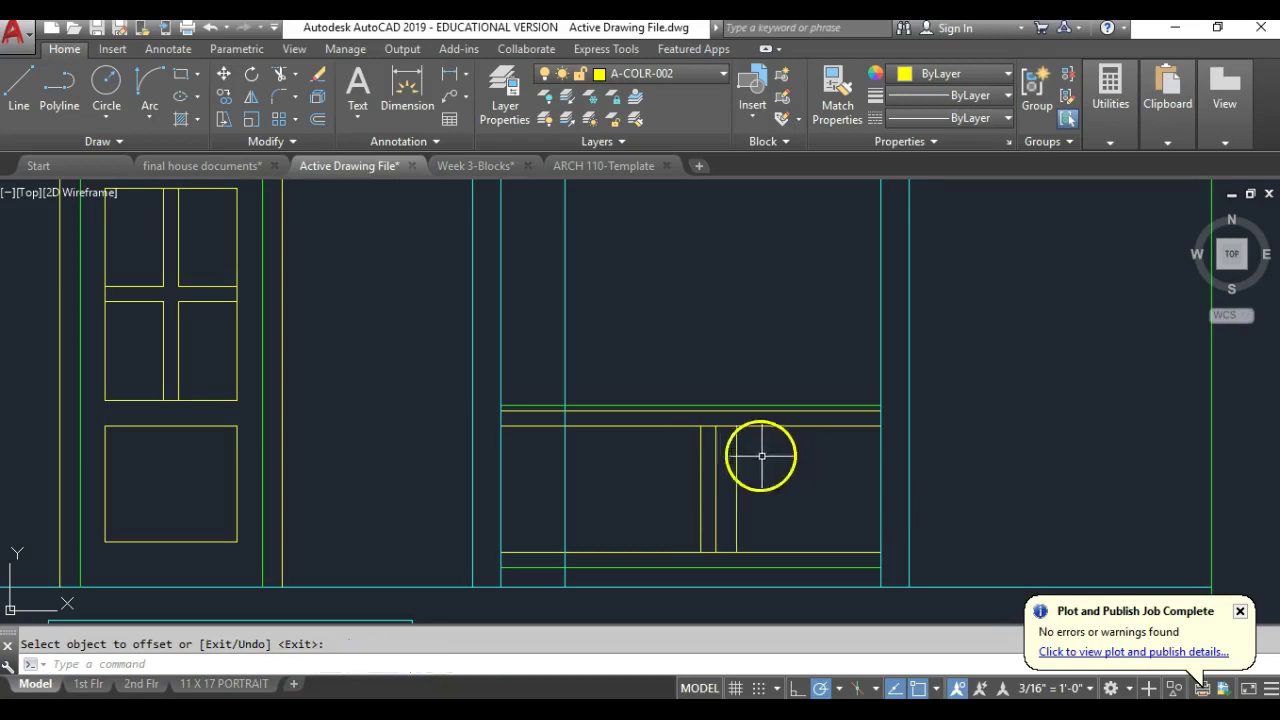
Step: Offset the newest vertical line 3" to the right to complete the second baluster
left_click(316, 118)
type("3")
key("Return")
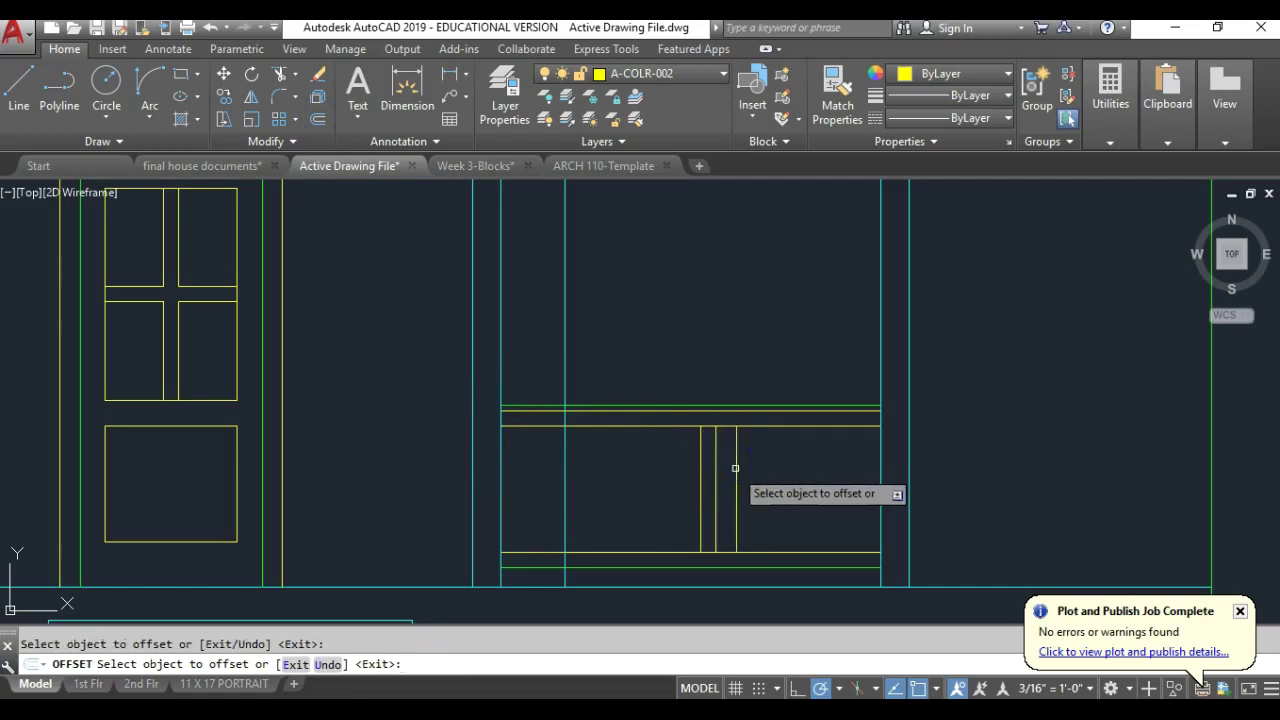
left_click(736, 460)
left_click(790, 467)
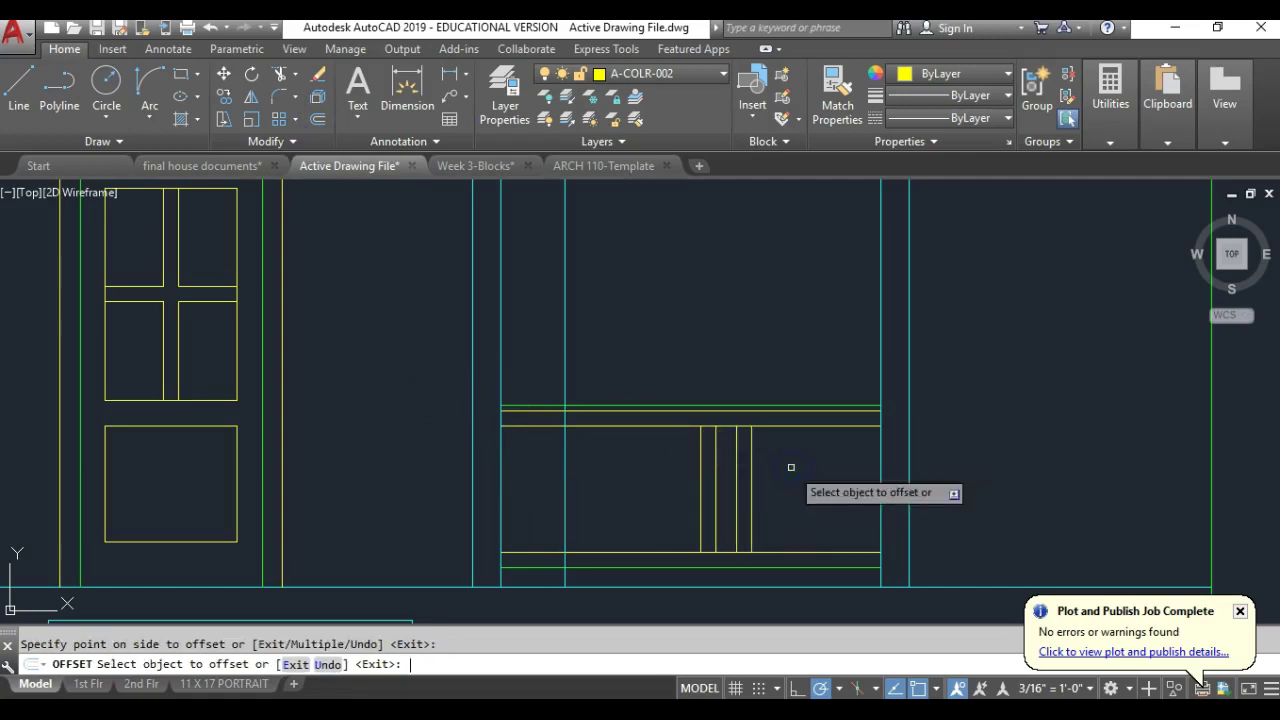
key("Return")
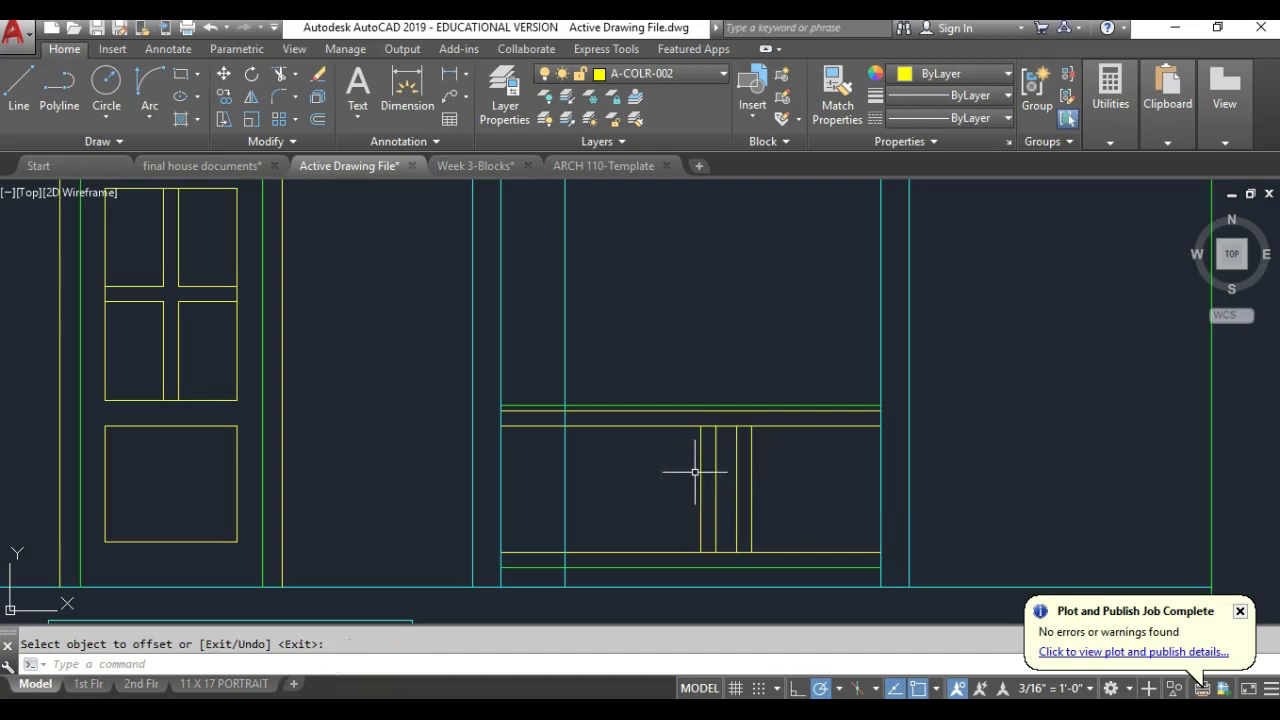
Step: Copy the second baluster's two lines four times to the right at 7" intervals, using the first baluster's upper-left corner as base point
left_click(224, 98)
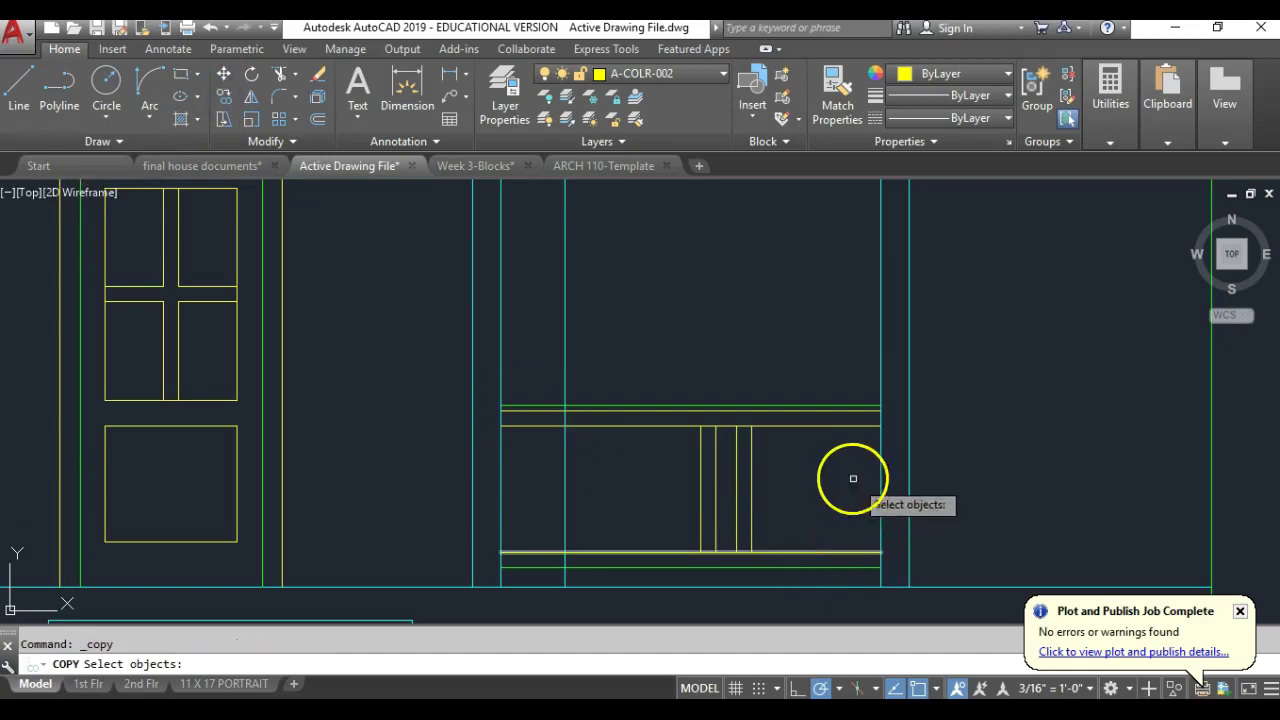
left_click(804, 454)
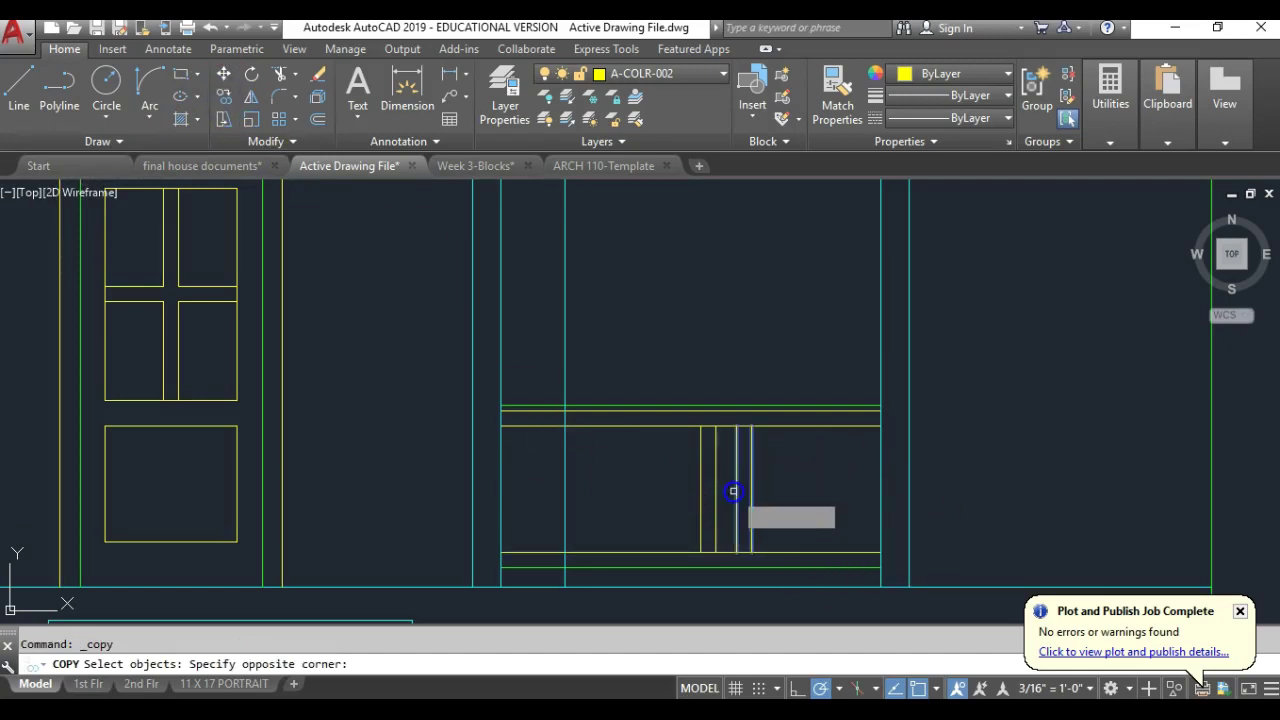
left_click(743, 425)
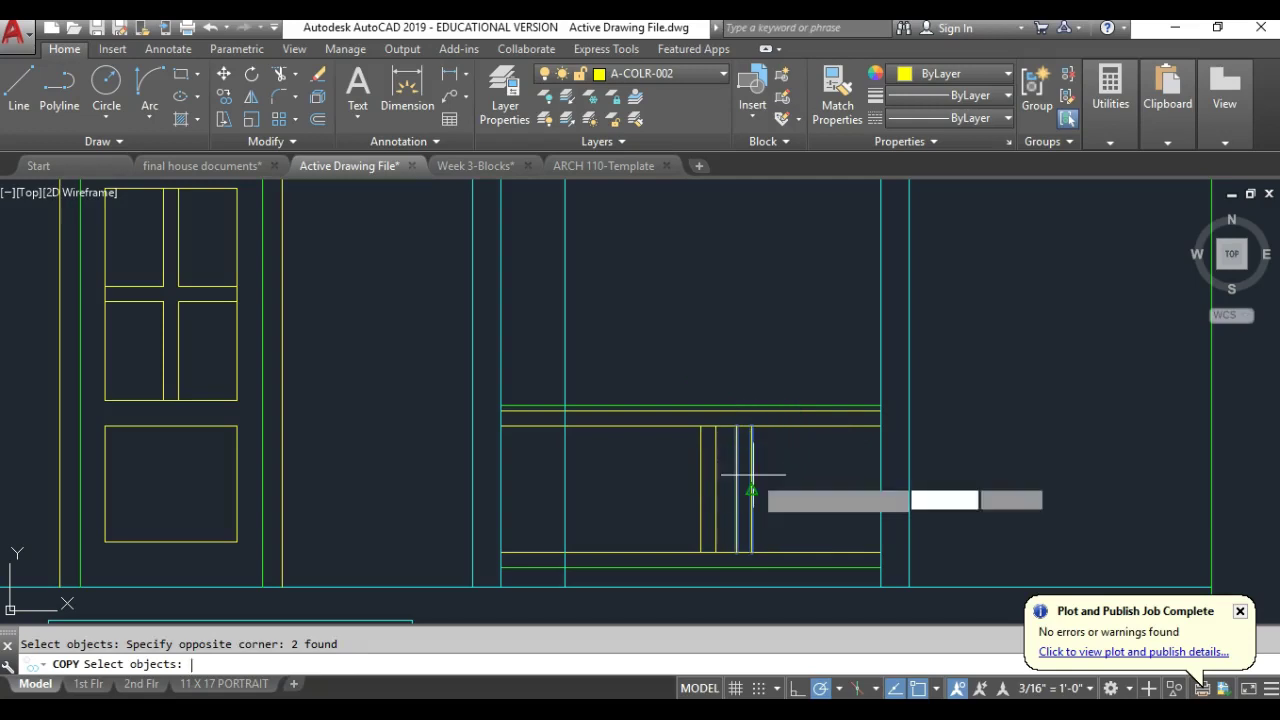
right_click(716, 426)
scroll(703, 429, "up", 2)
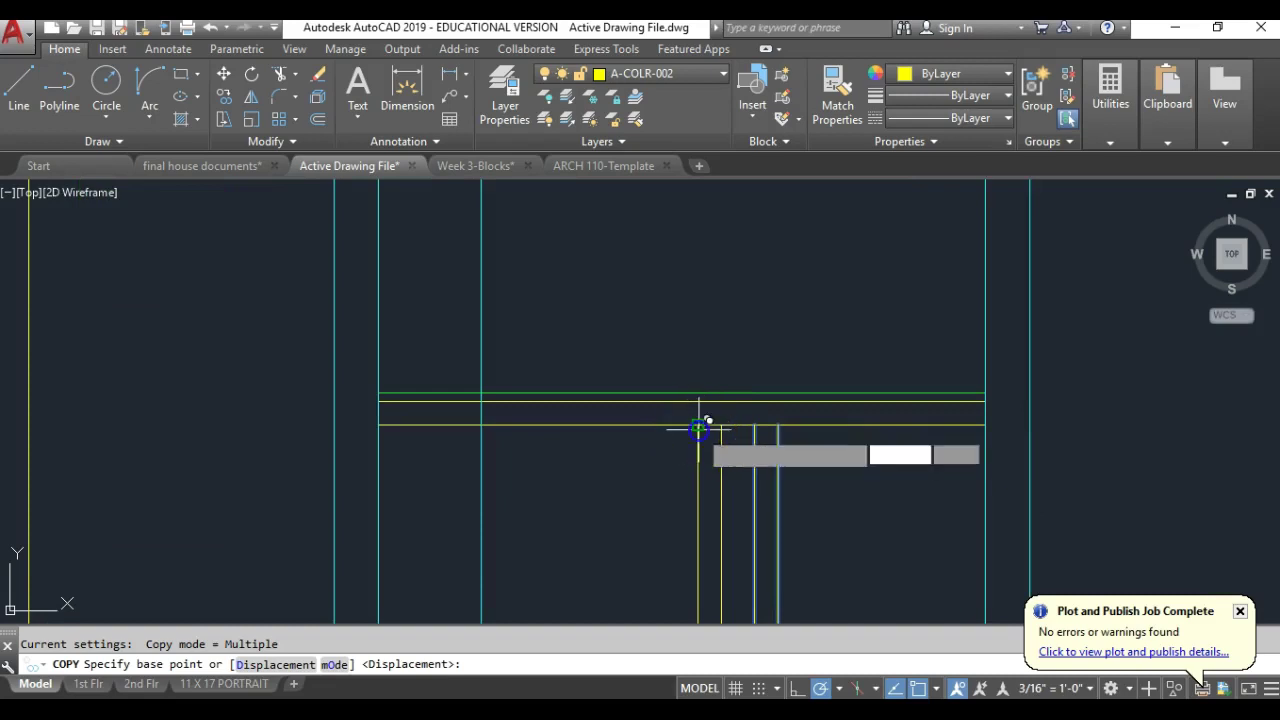
left_click(701, 425)
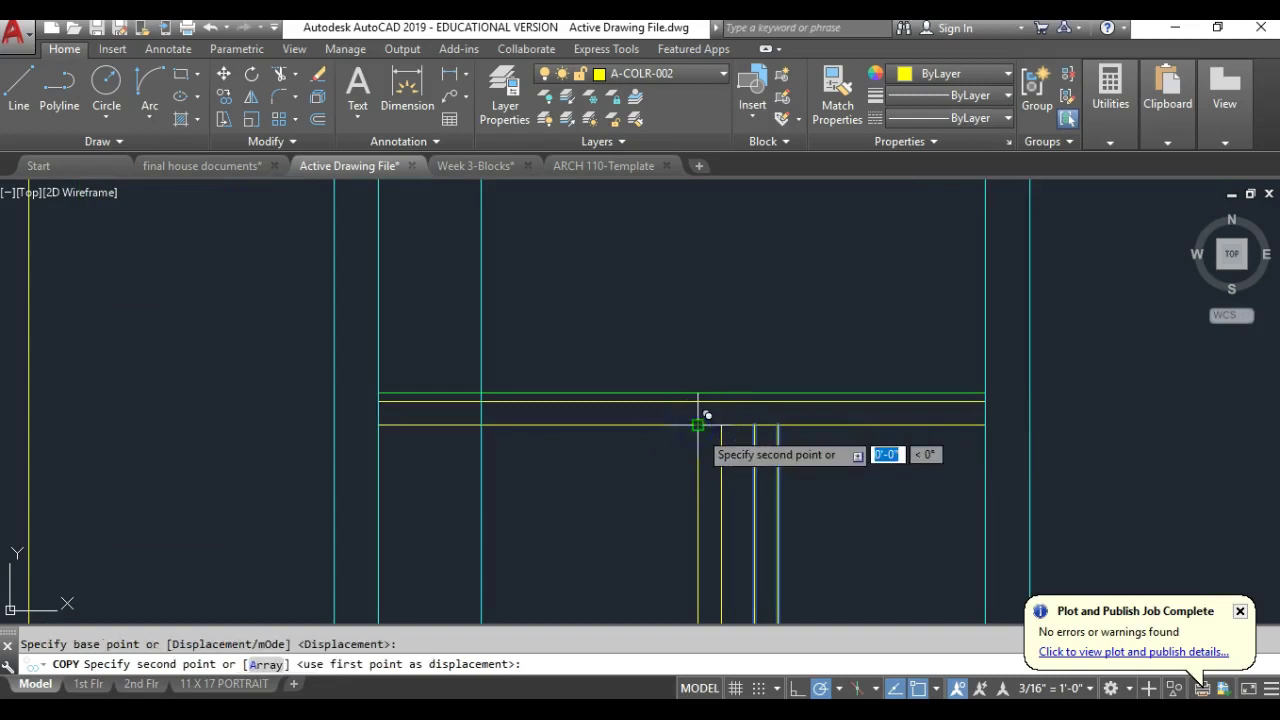
left_click(760, 416)
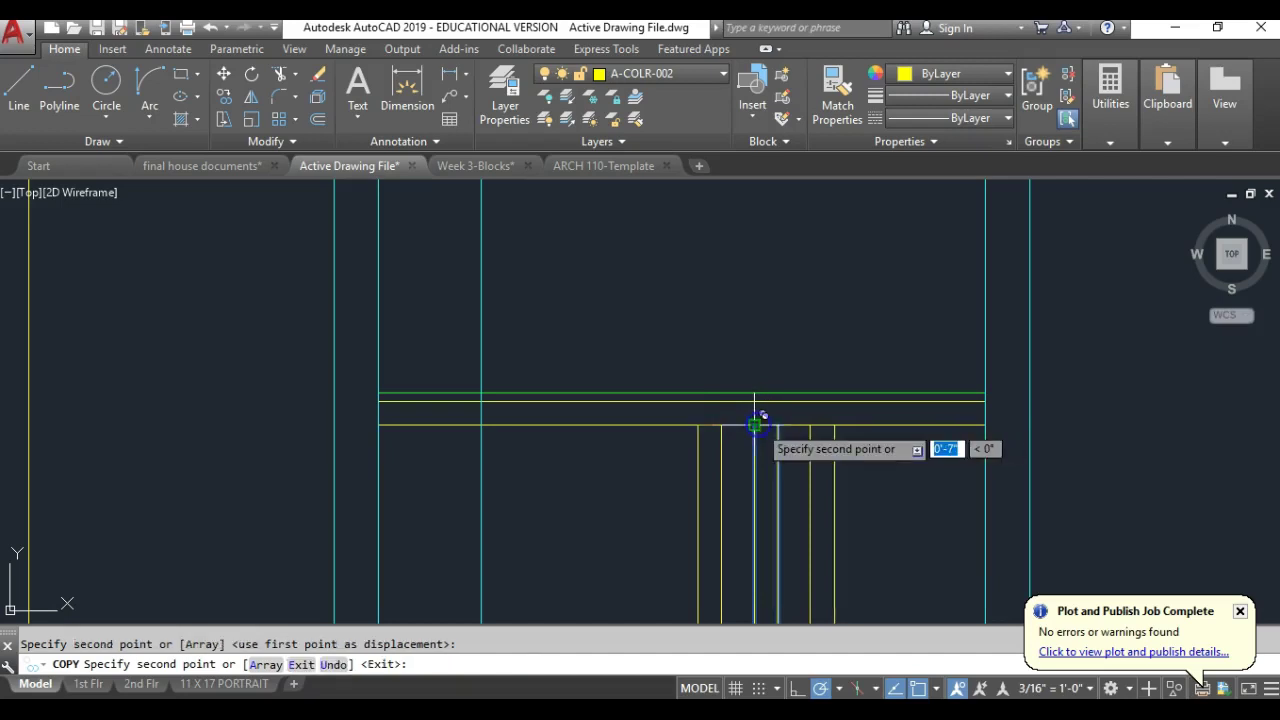
left_click(810, 426)
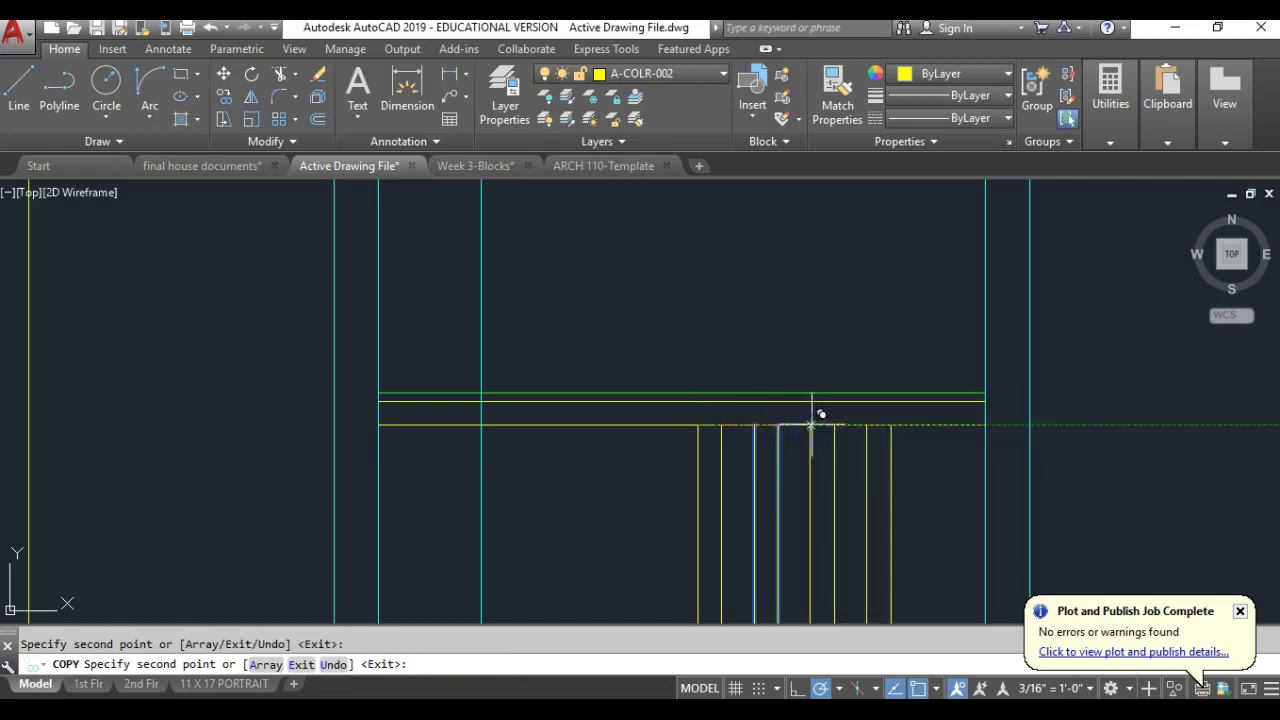
left_click(890, 418)
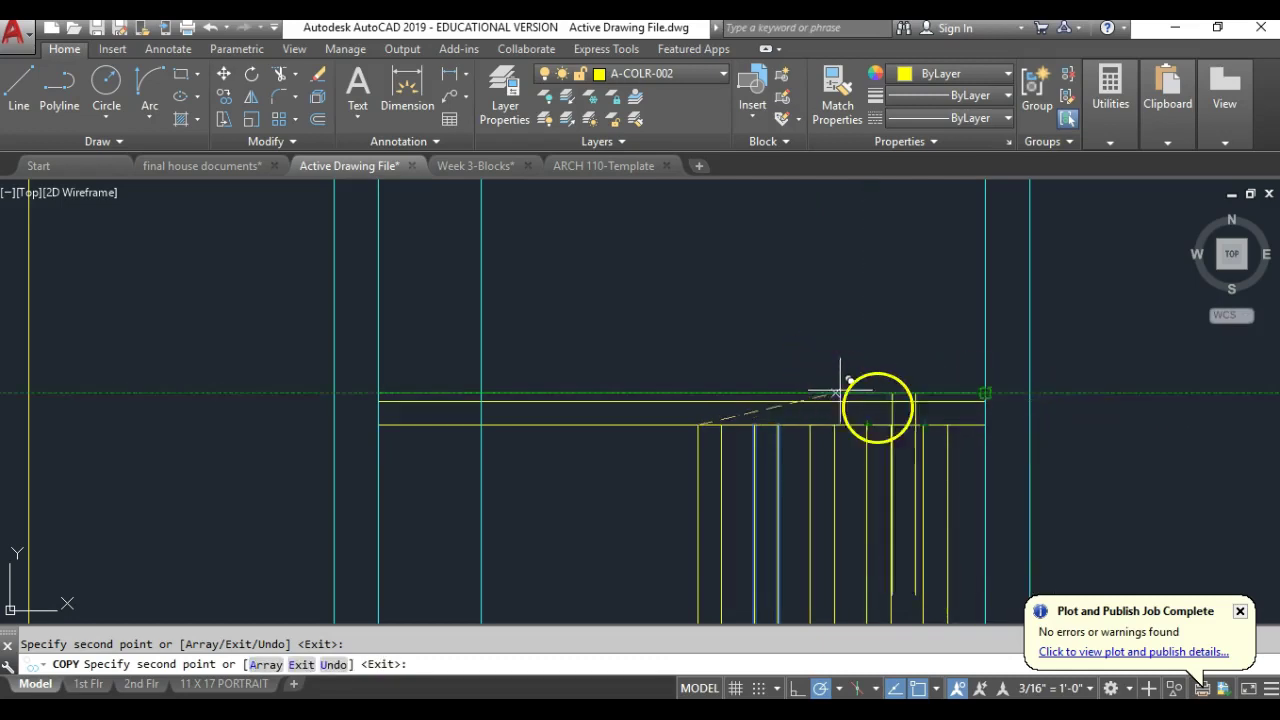
left_click(902, 418)
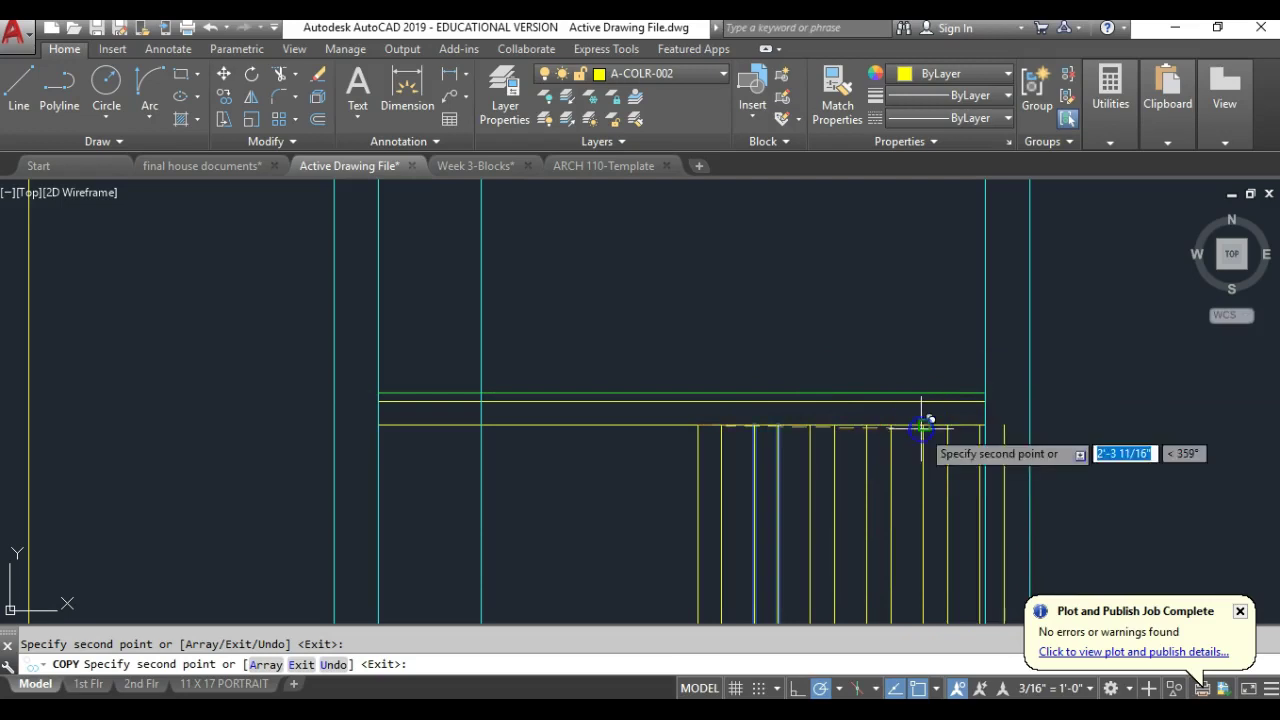
right_click(912, 390)
Step: Draw a short vertical reference line upward from the midpoint of the top rail's lowest line to above the railing
scroll(900, 370, "down", 2)
scroll(887, 381, "up", 2)
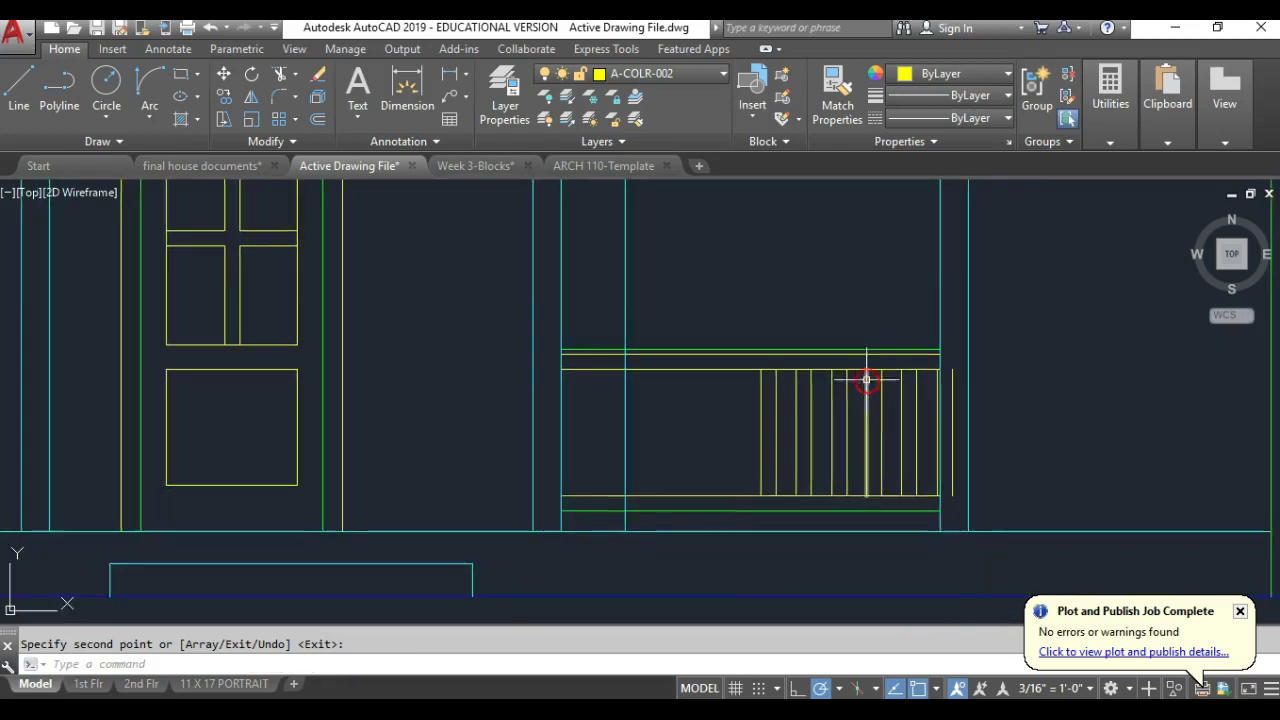
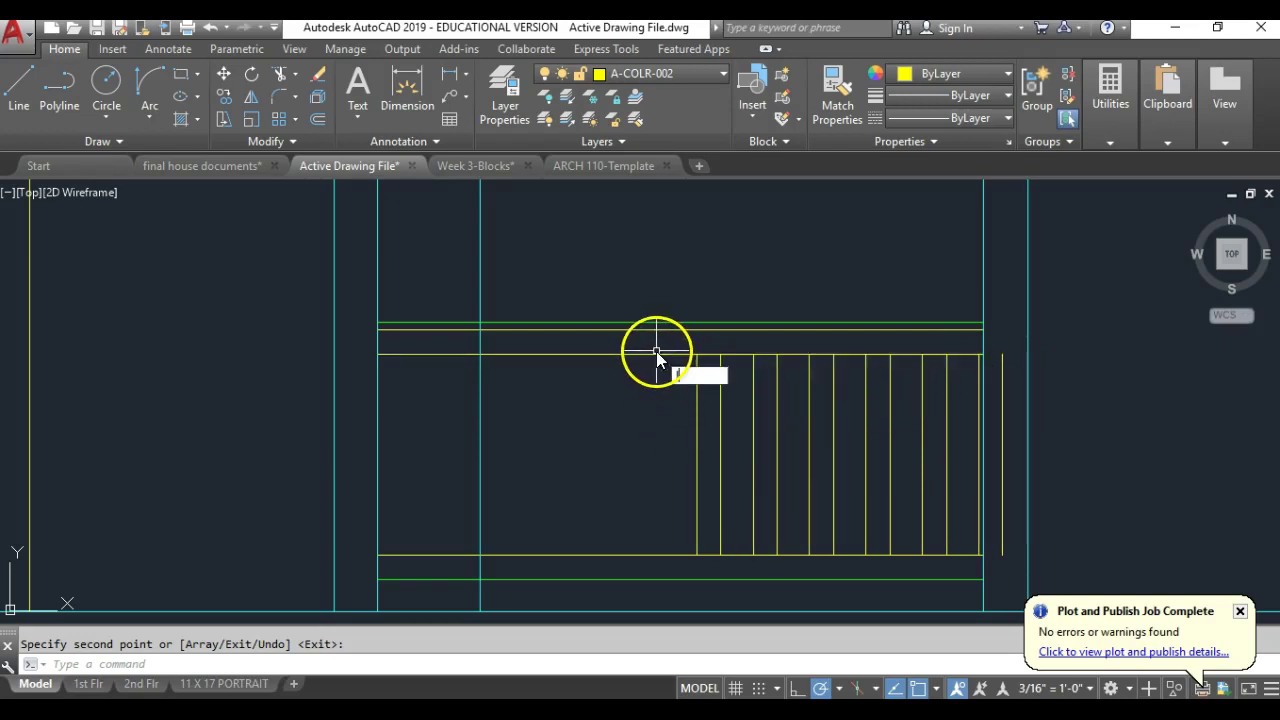
key("Escape")
type("l")
key("Return")
left_click(679, 355)
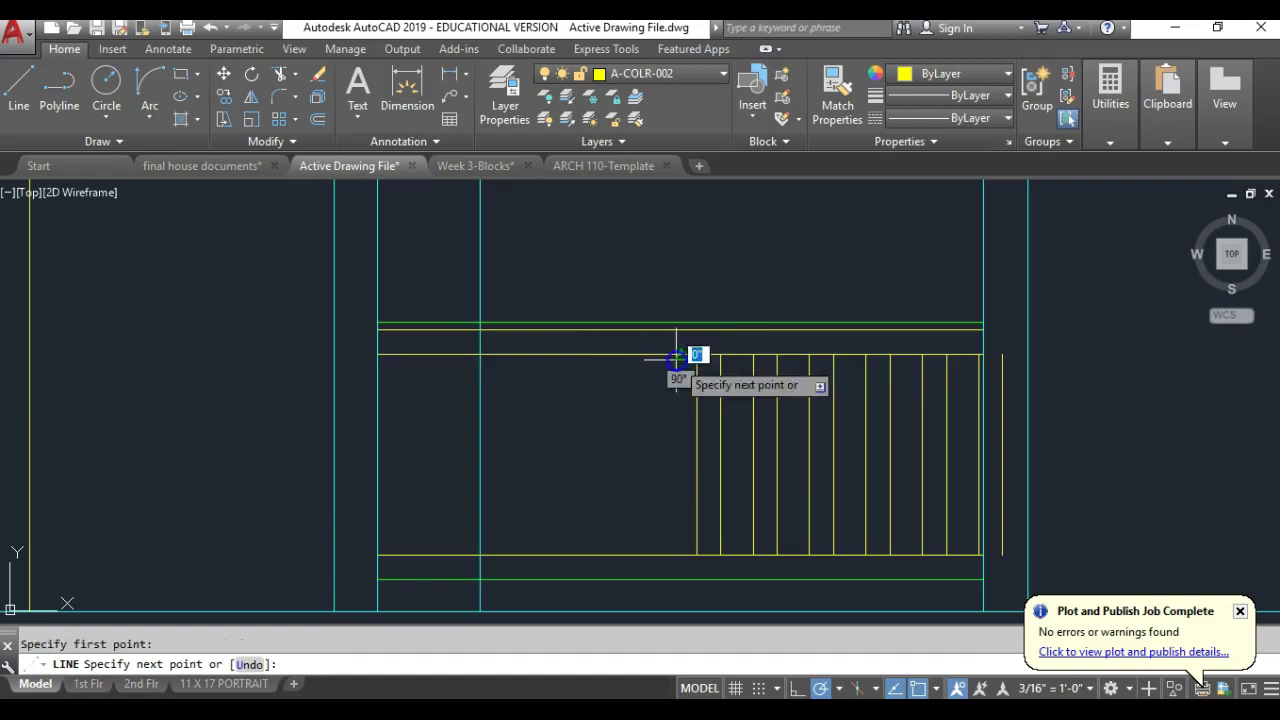
left_click(681, 265)
key("Return")
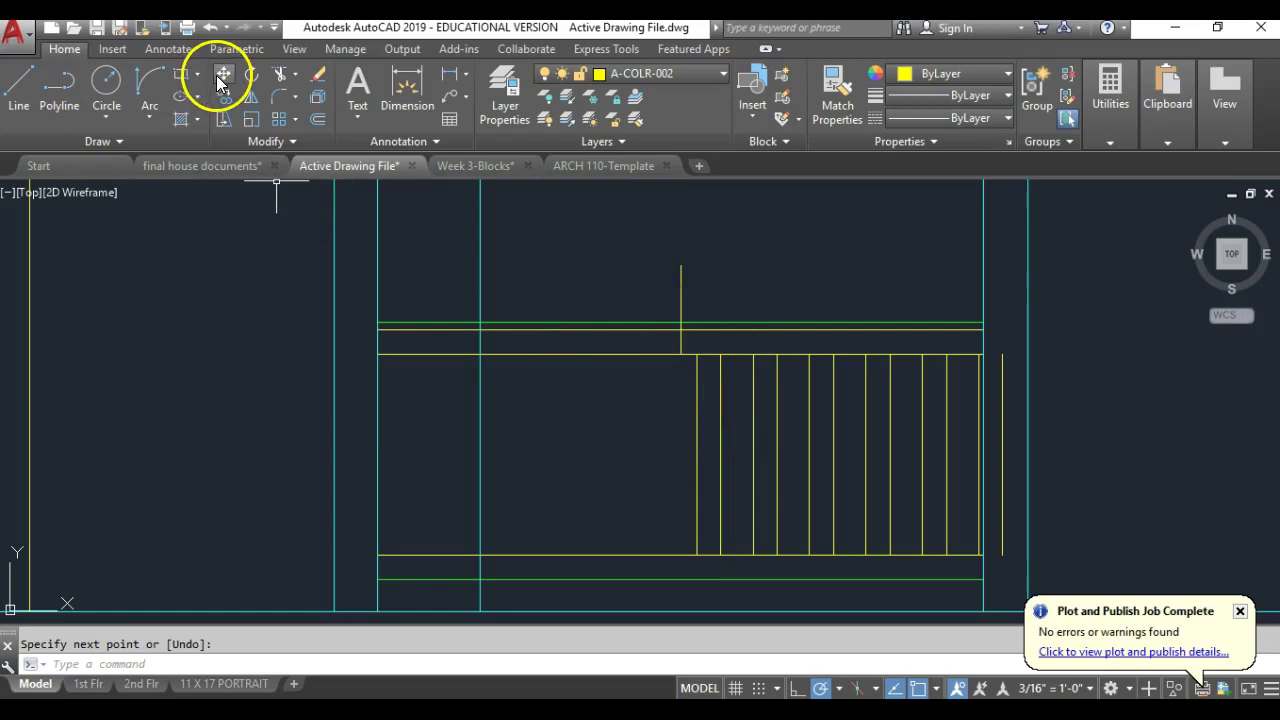
Step: Move all six balusters from the first baluster's upper-left corner to the lower end of the reference line at the rail's midpoint
left_click(1005, 405)
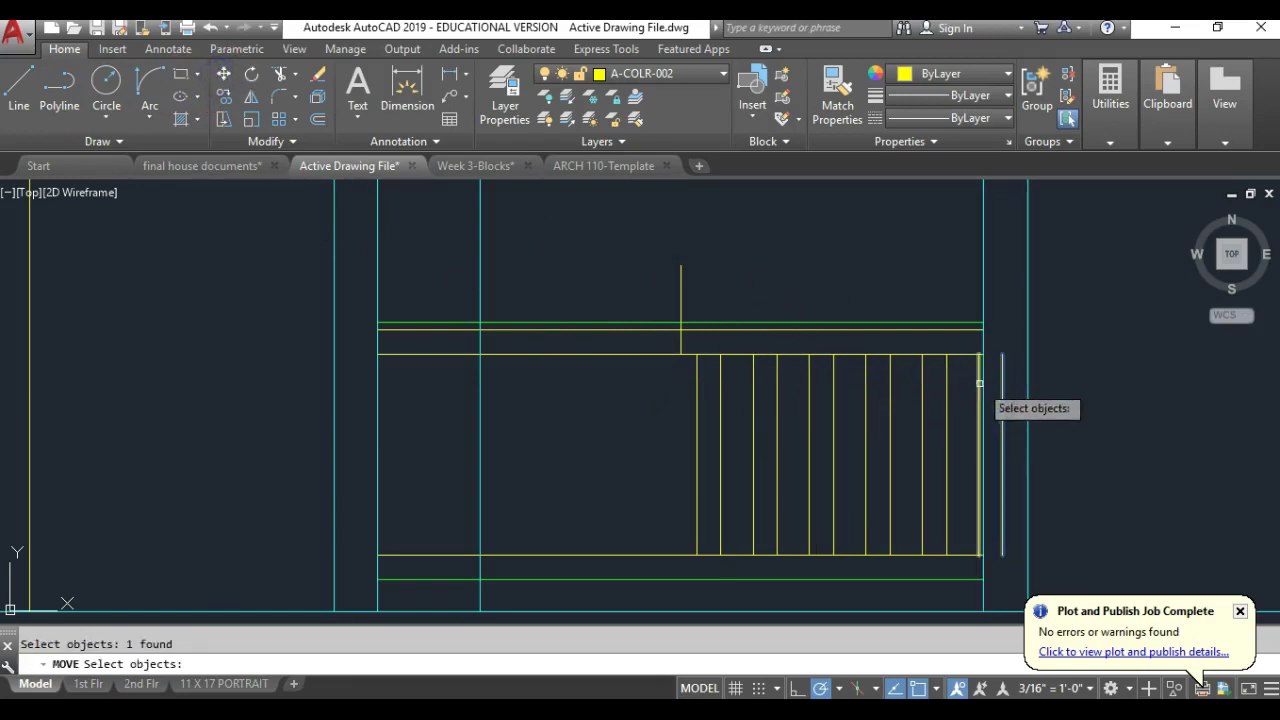
left_click(963, 392)
left_click(592, 470)
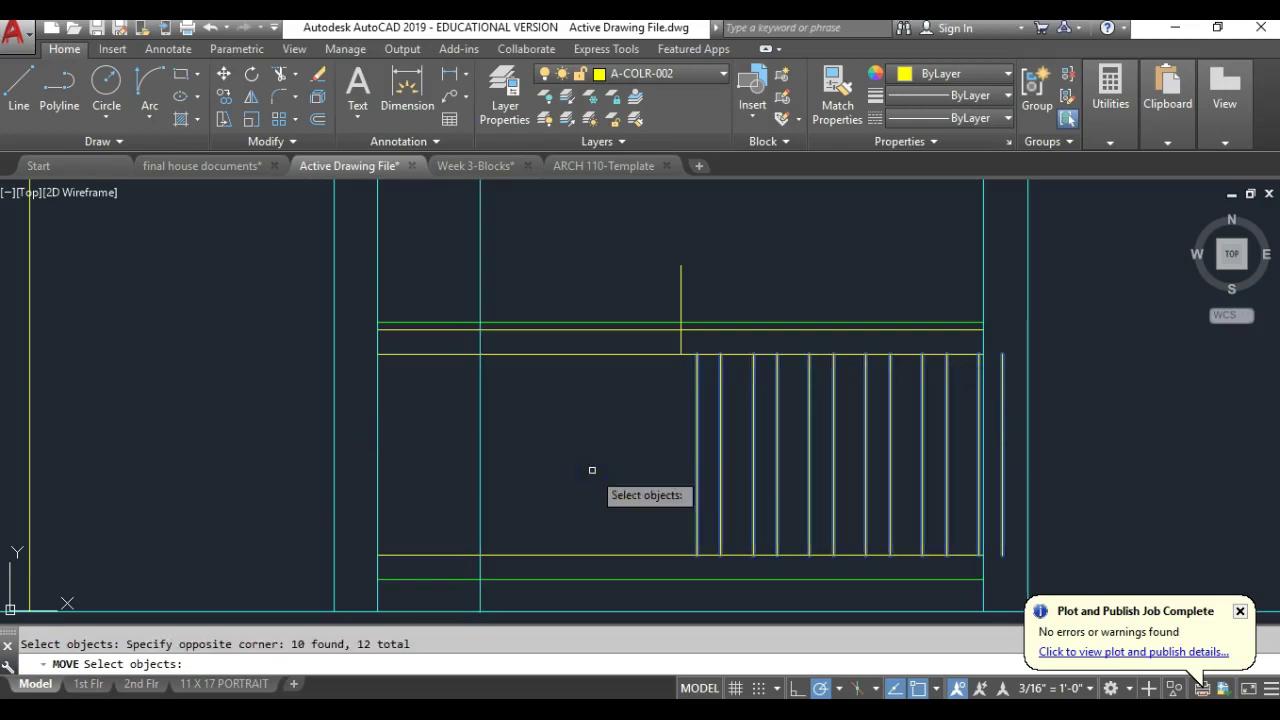
right_click(606, 429)
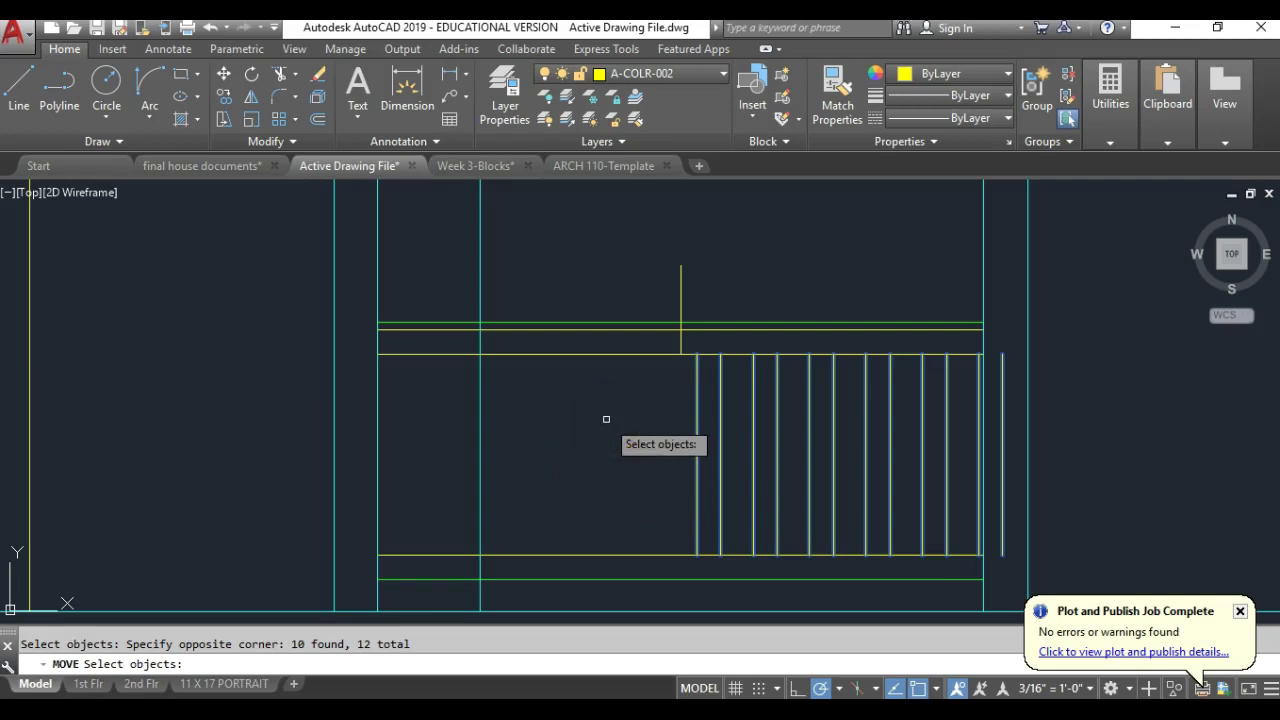
right_click(606, 420)
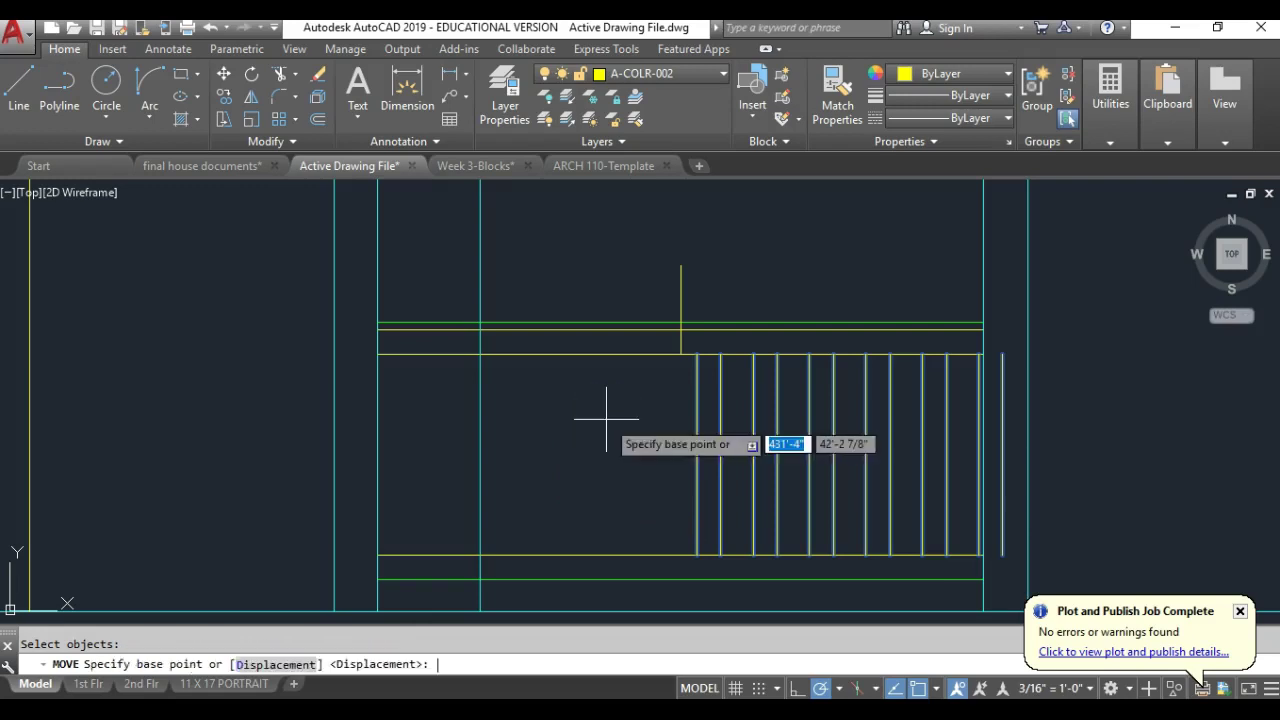
left_click(697, 355)
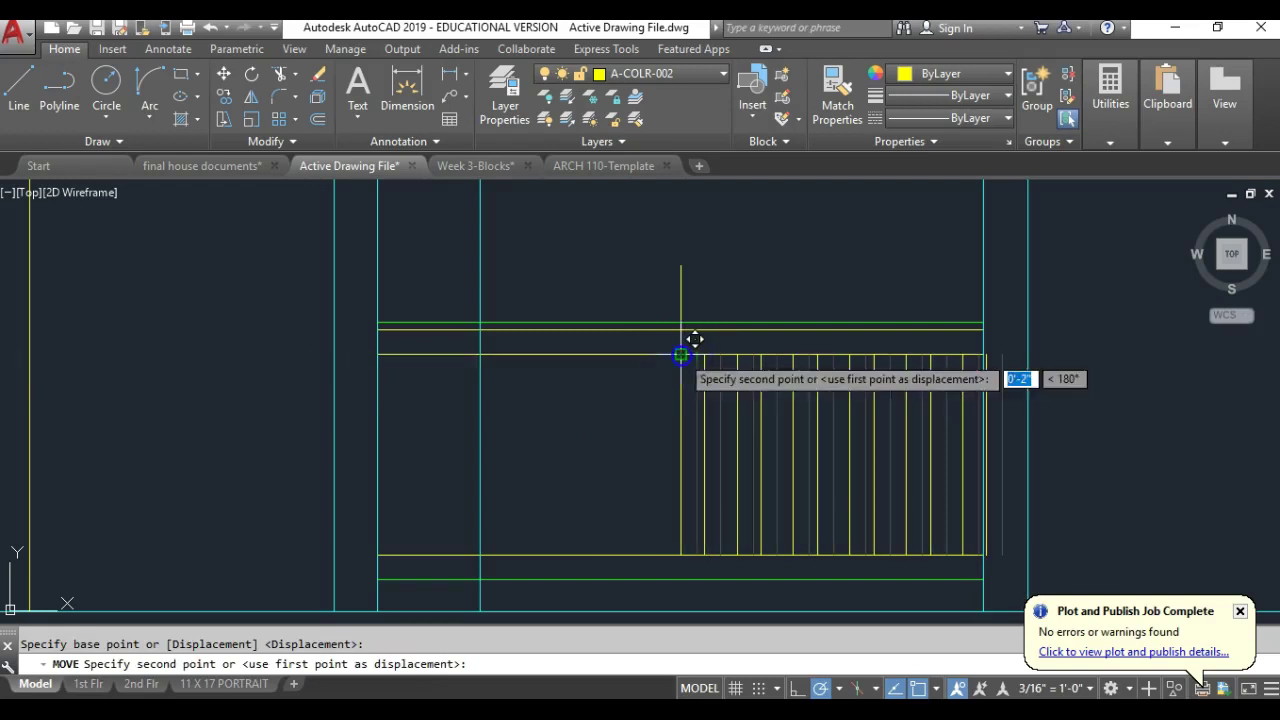
right_click(590, 490)
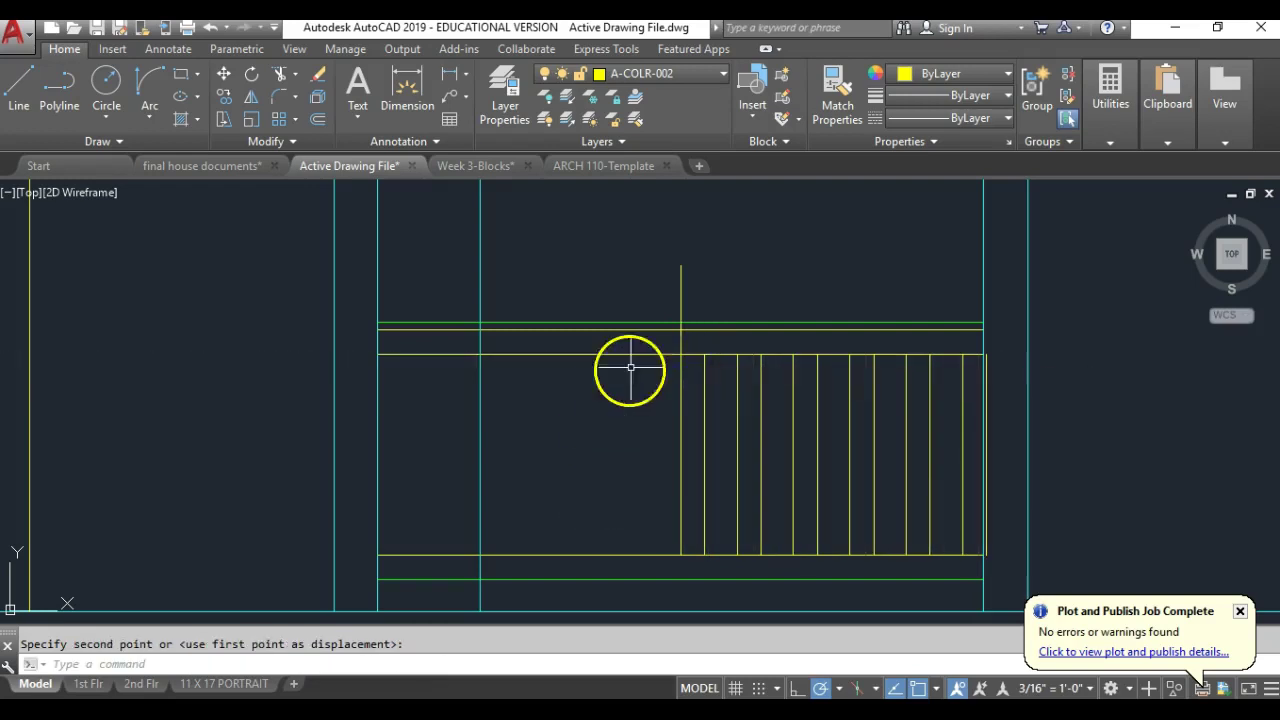
Step: Move the same six balusters 1.5" to the left so the first baluster is centred on the rail's midpoint
left_click(229, 77)
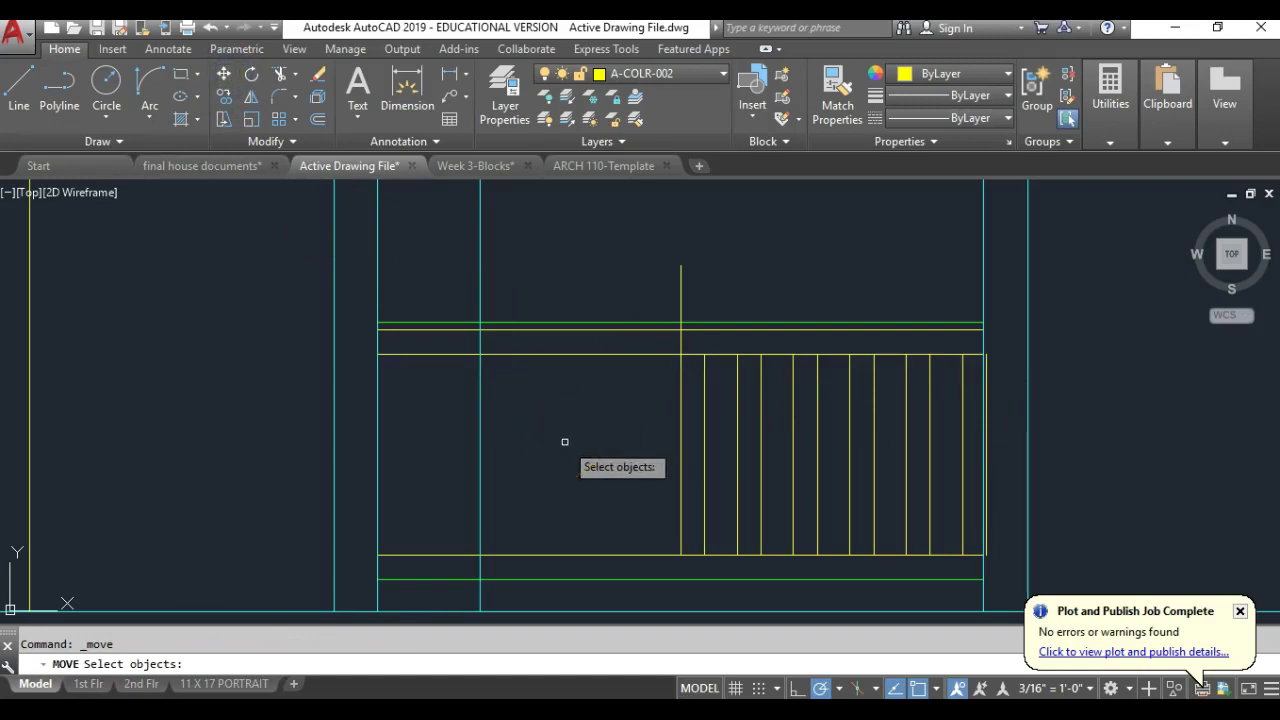
type("p")
key("Return")
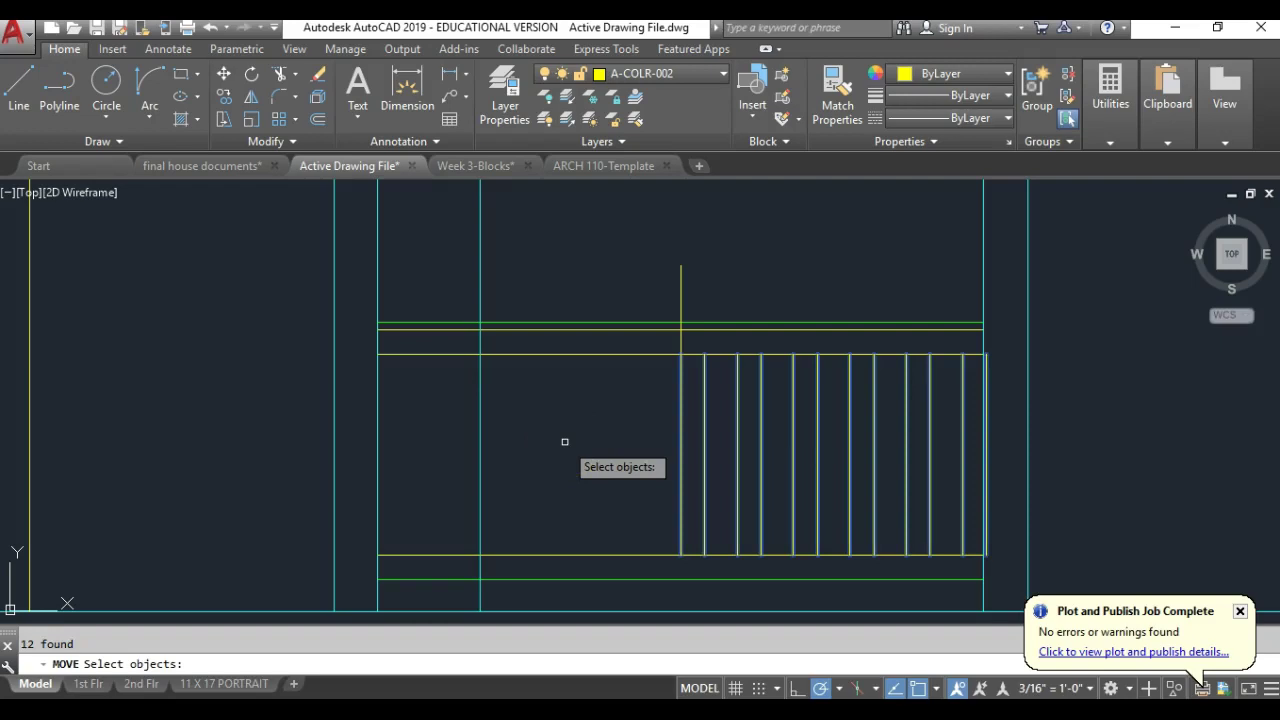
right_click(572, 437)
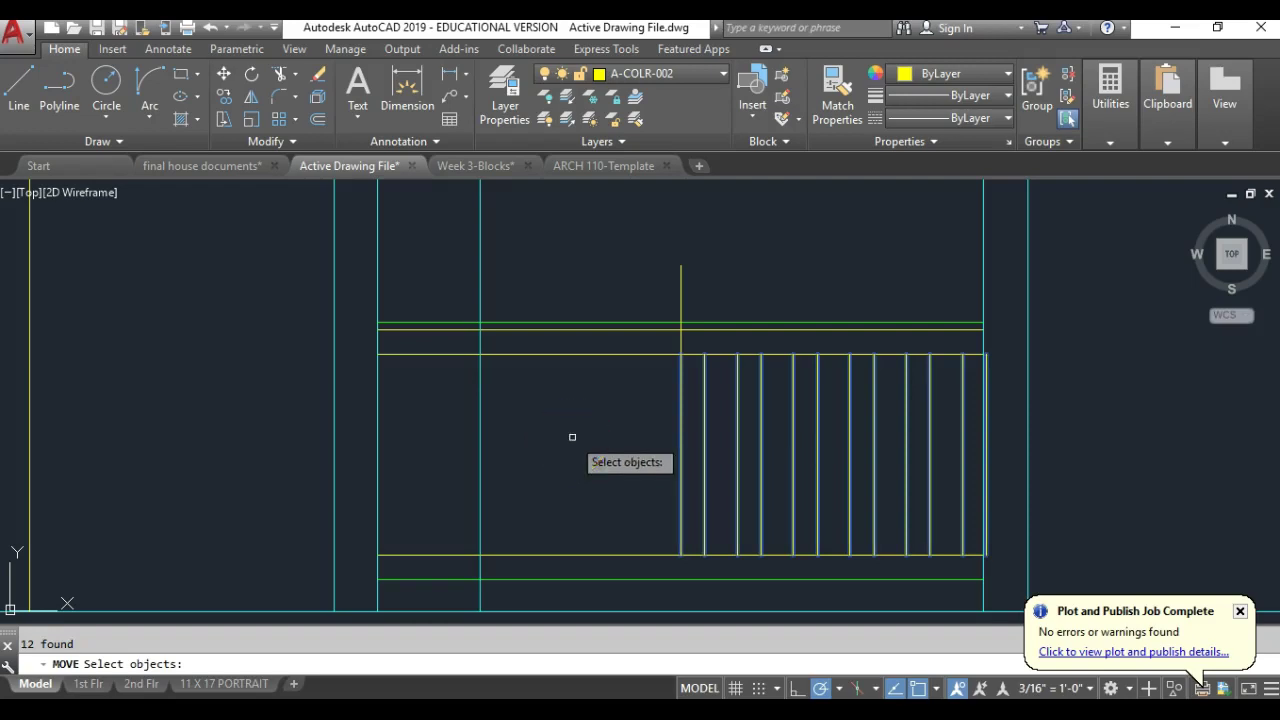
right_click(572, 437)
left_click(614, 437)
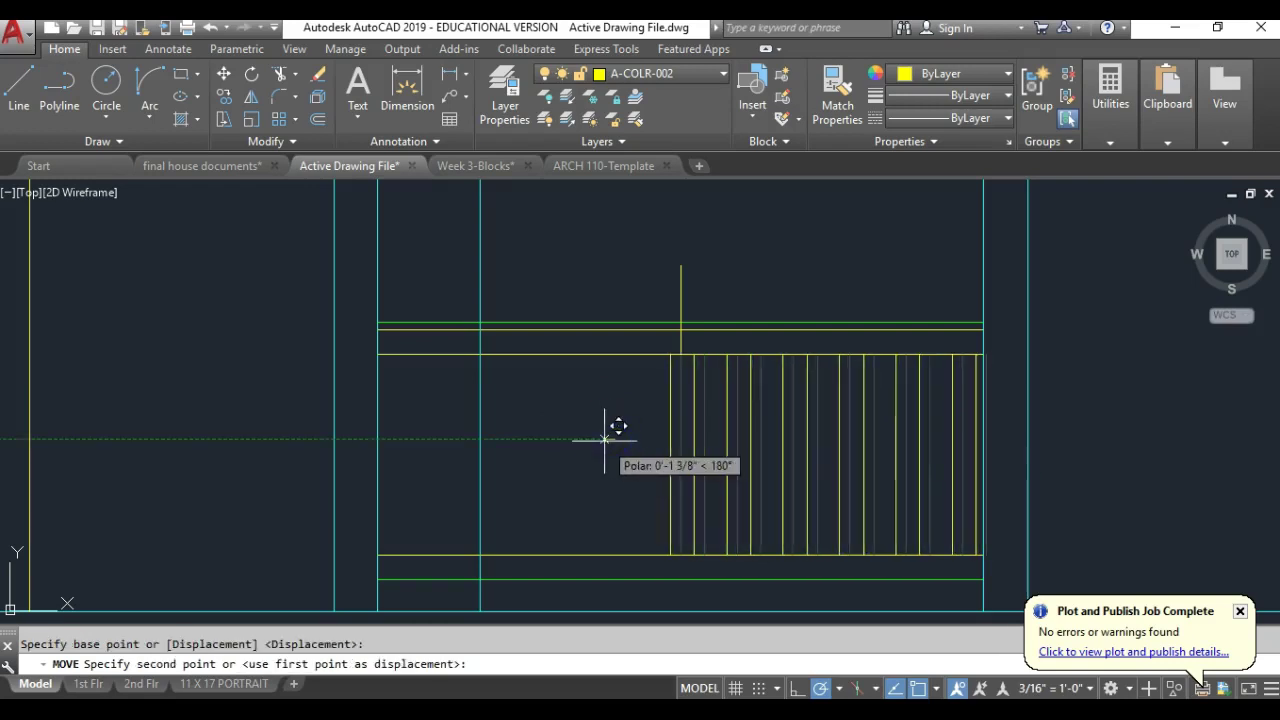
type("1.5")
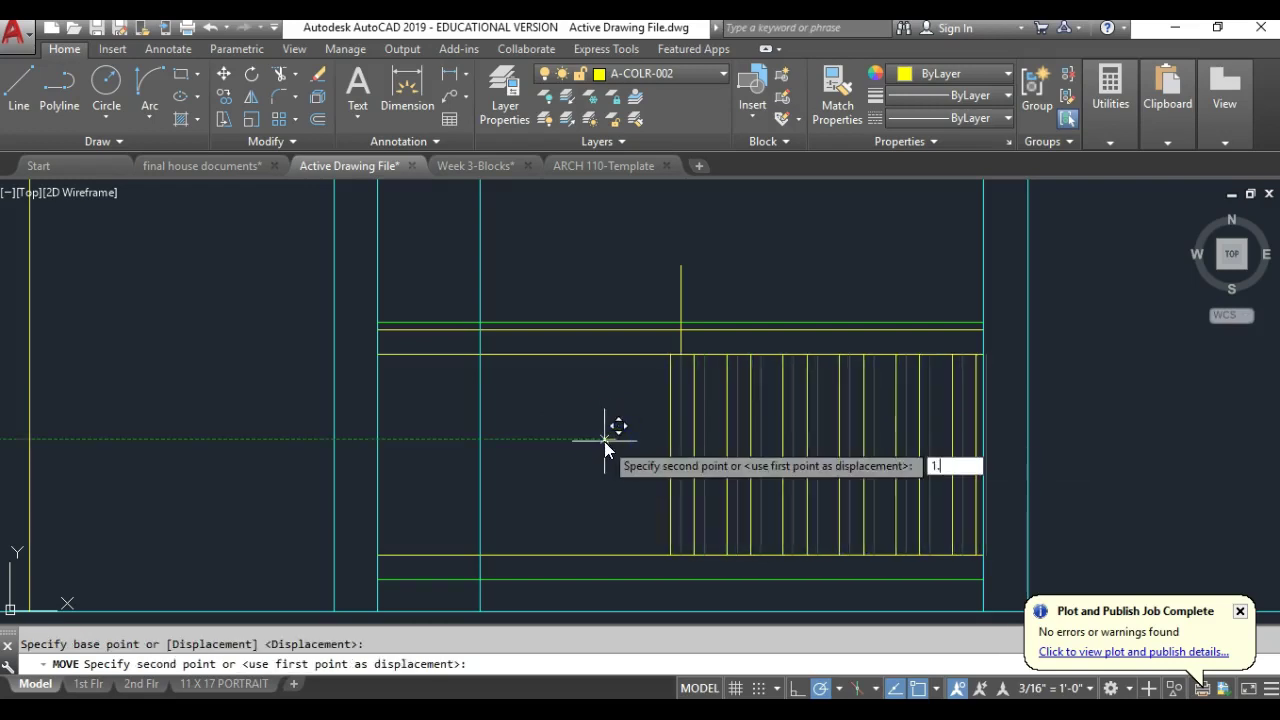
key("Return")
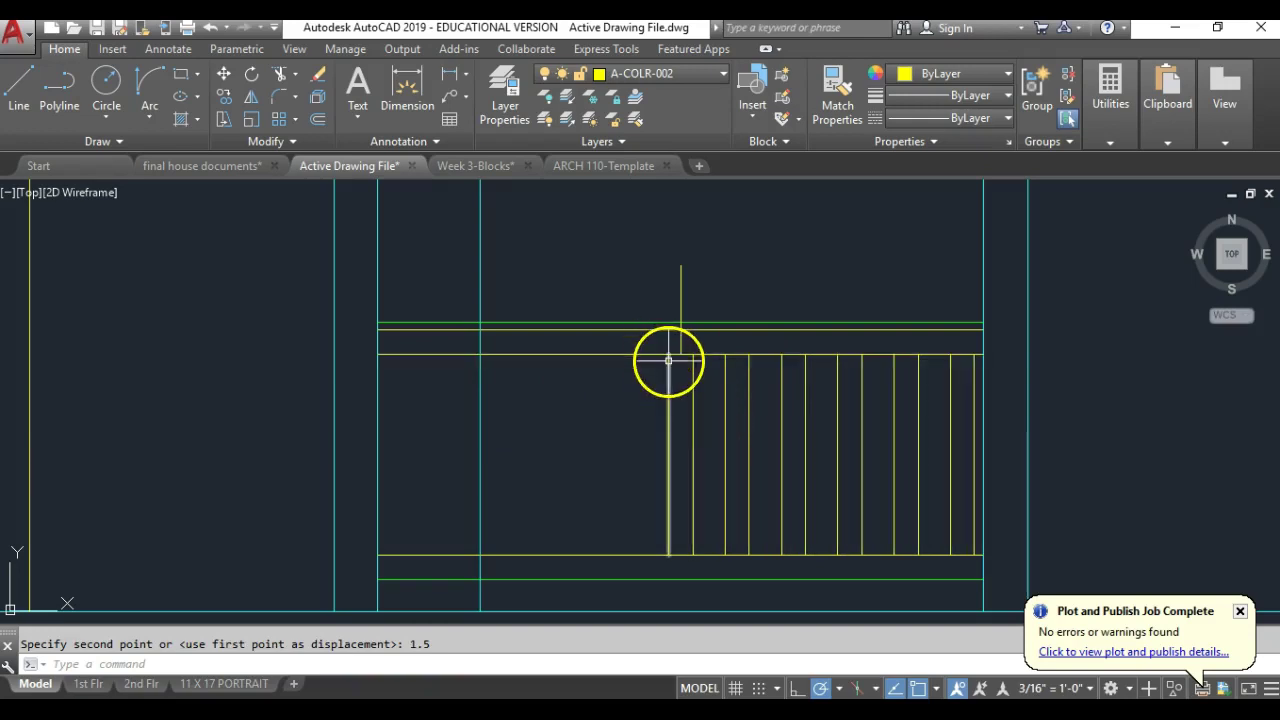
Step: Erase the short vertical reference line above the railing
scroll(668, 356, "up", 2)
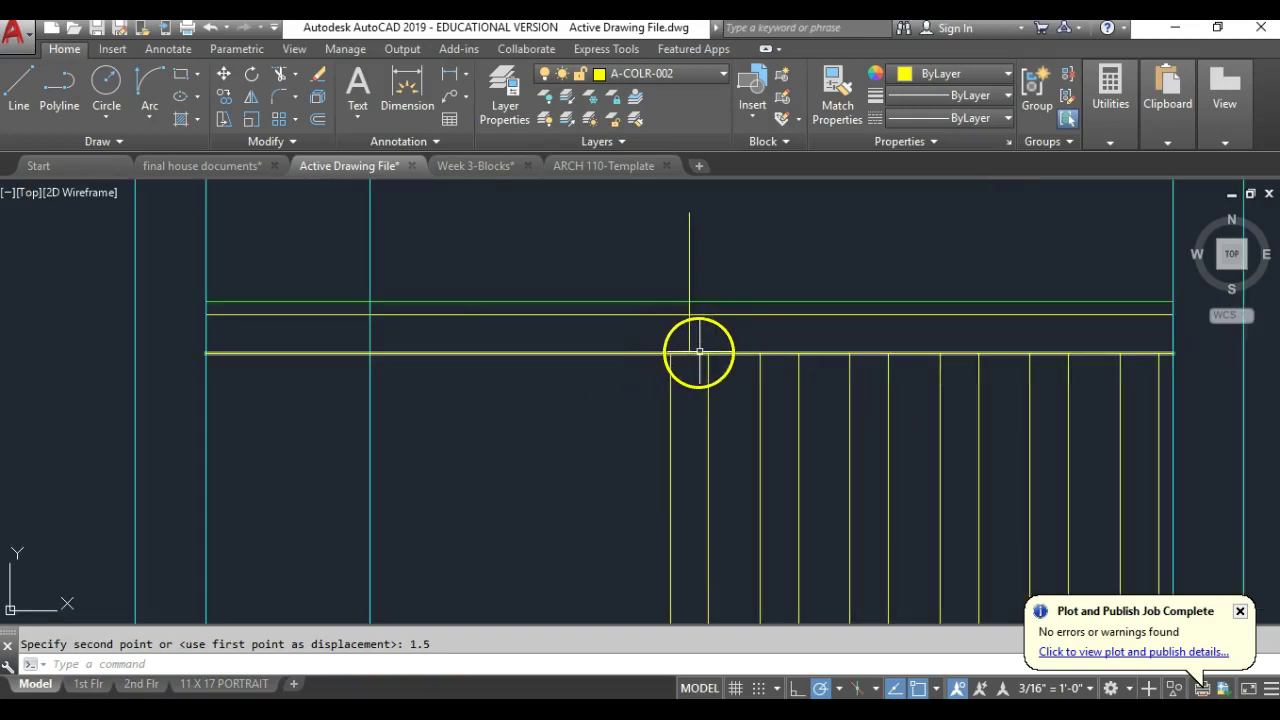
scroll(673, 359, "down", 2)
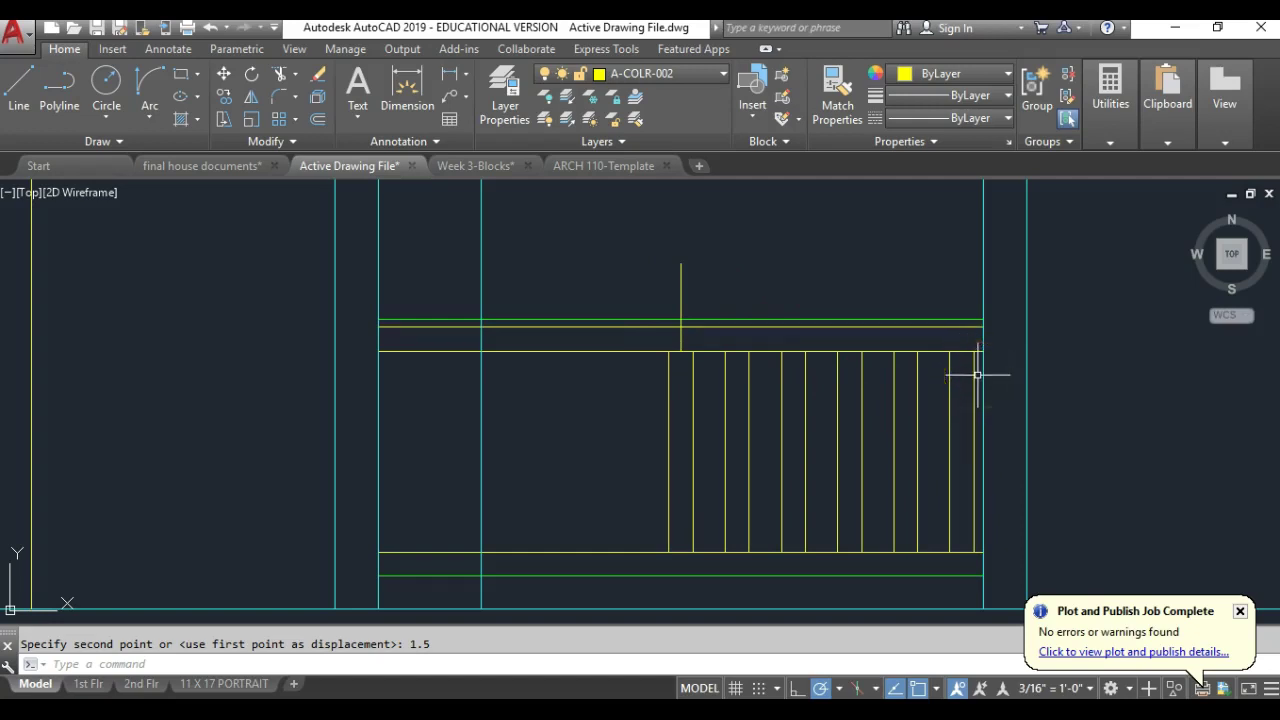
left_click(318, 73)
left_click_drag(680, 266, 633, 290)
key("Return")
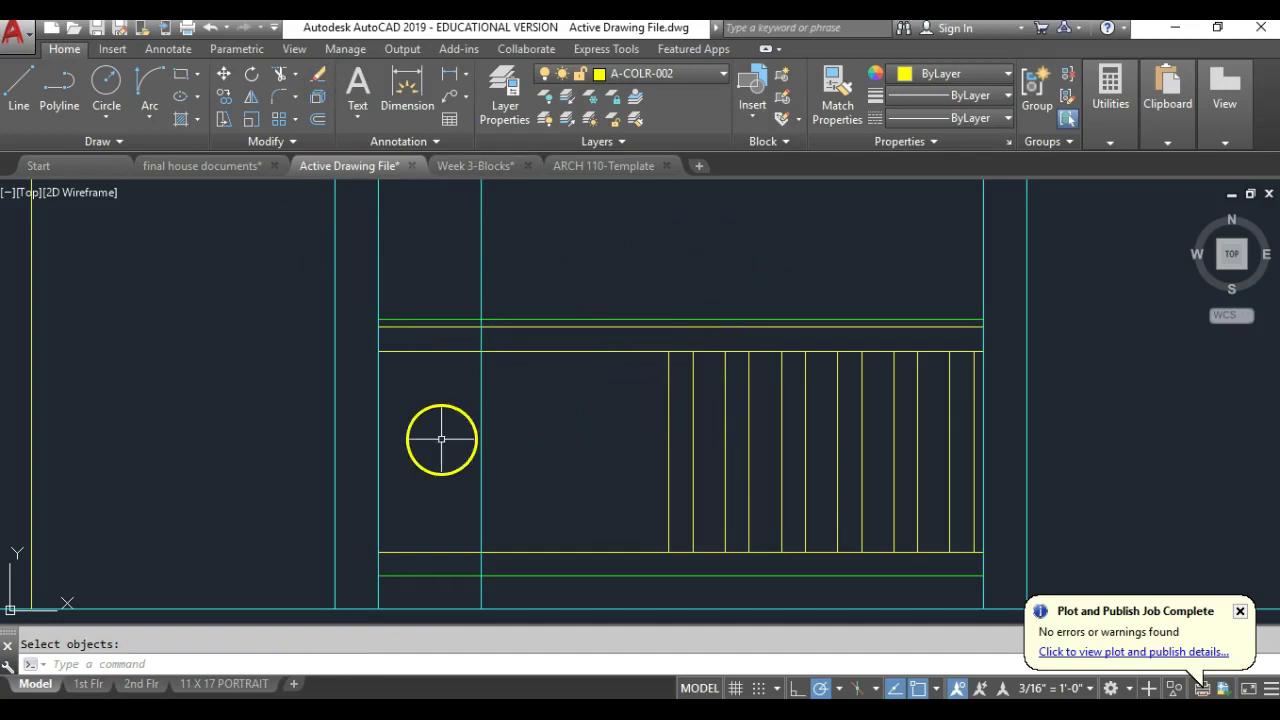
Step: Mirror the five balusters right of the centre one about a vertical line through the top rail's midpoint, keeping the originals
left_click(249, 104)
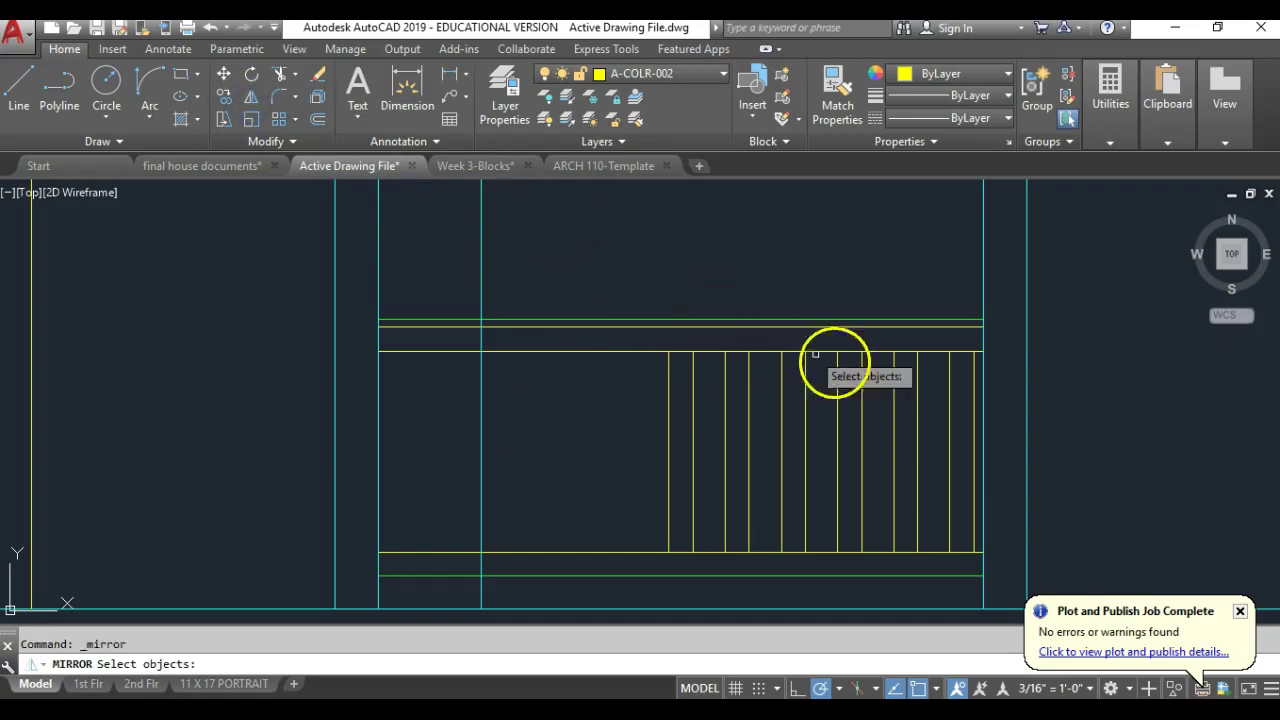
left_click(975, 377)
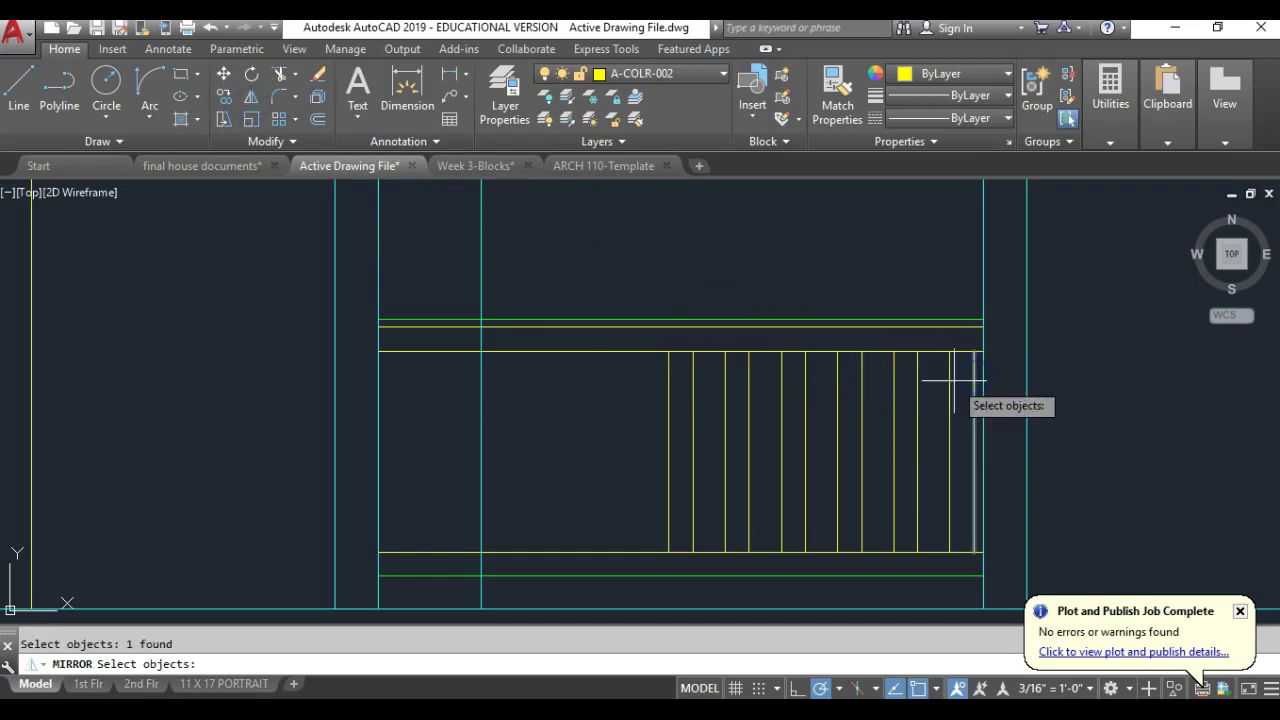
left_click(954, 380)
left_click(721, 472)
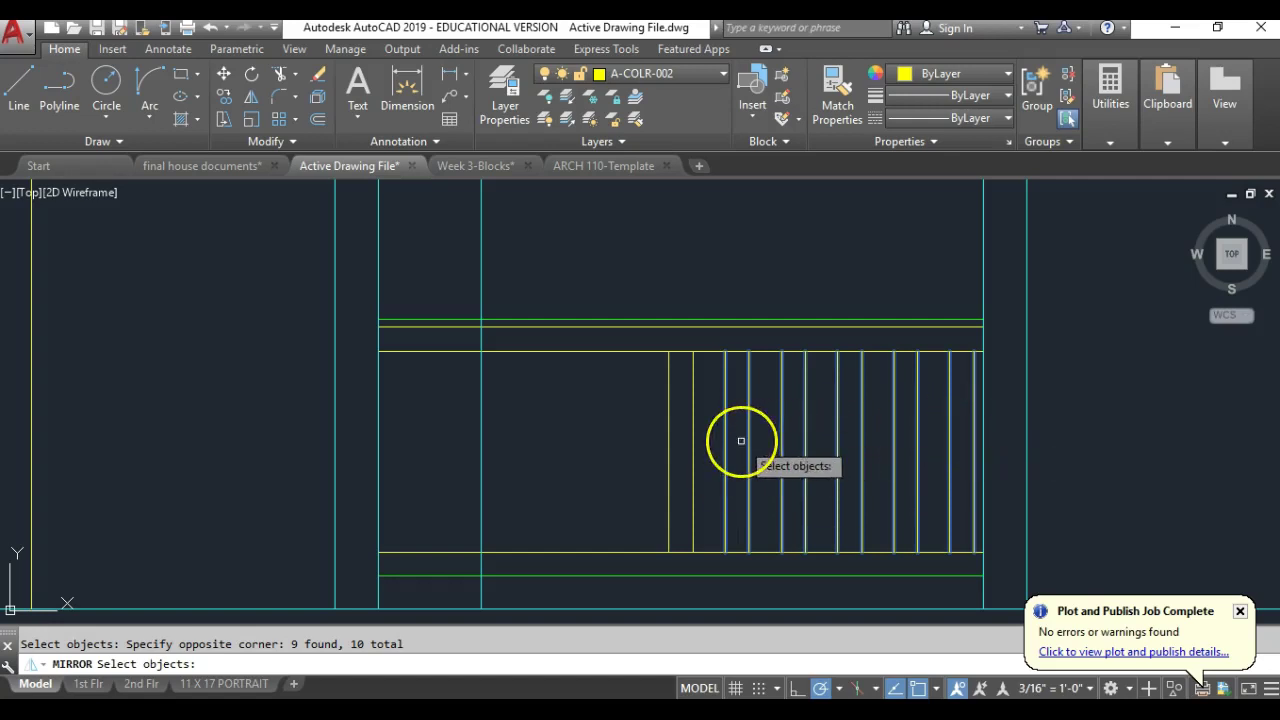
key("Return")
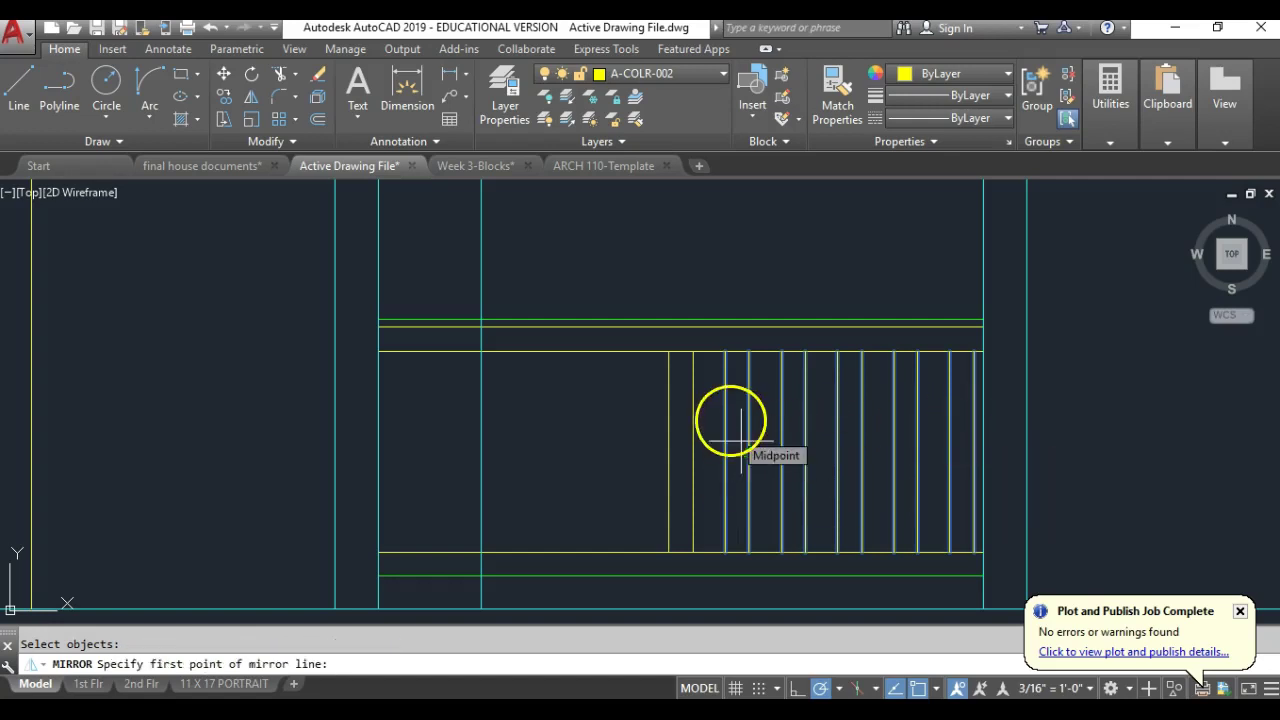
left_click(680, 352)
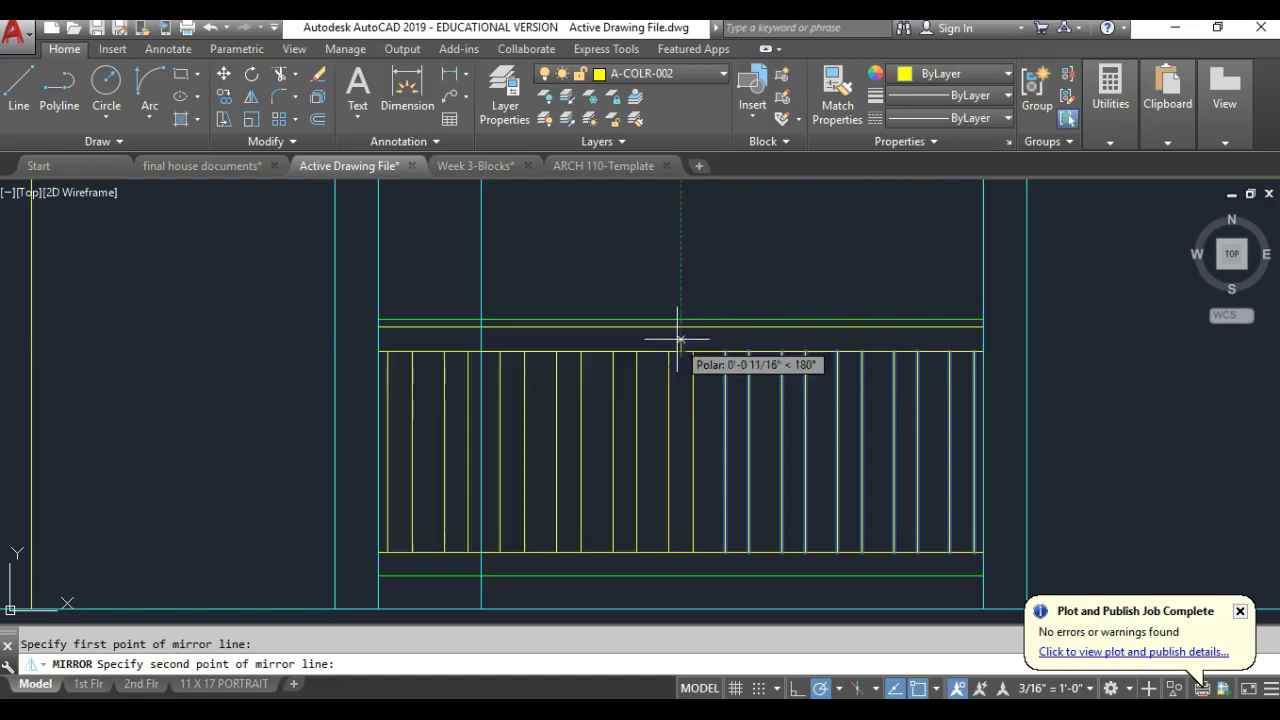
left_click(681, 214)
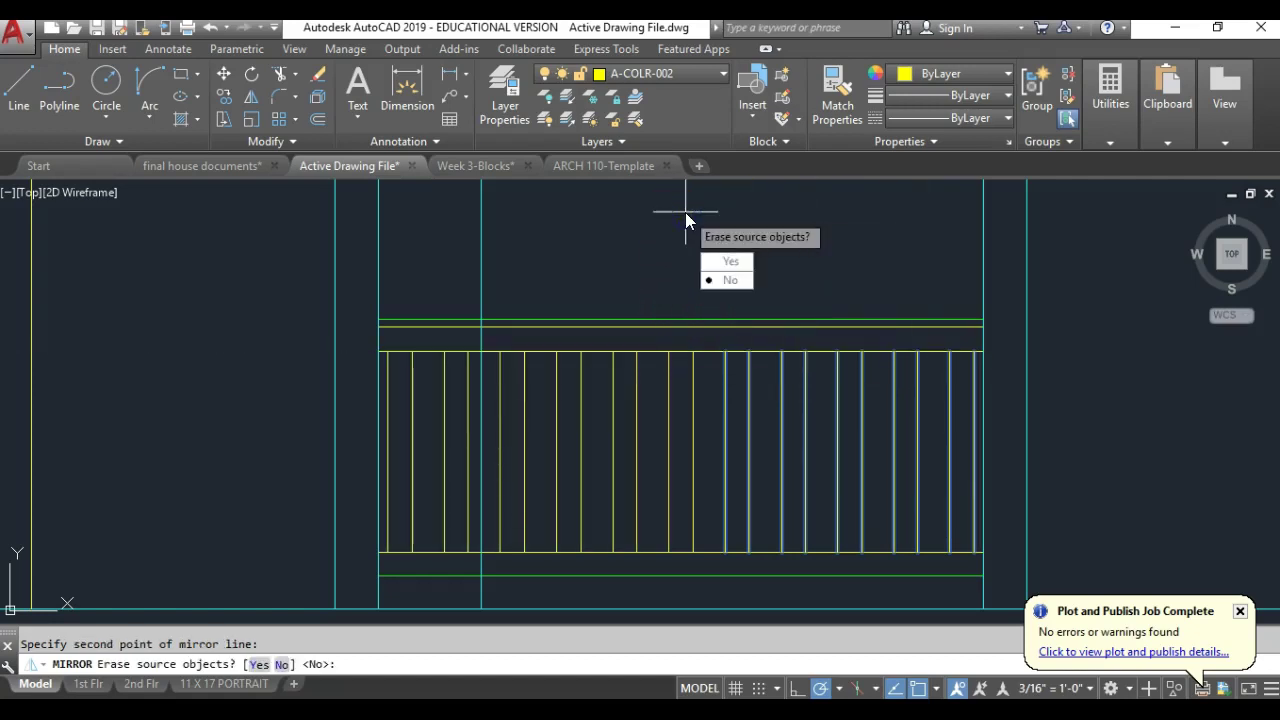
key("Return")
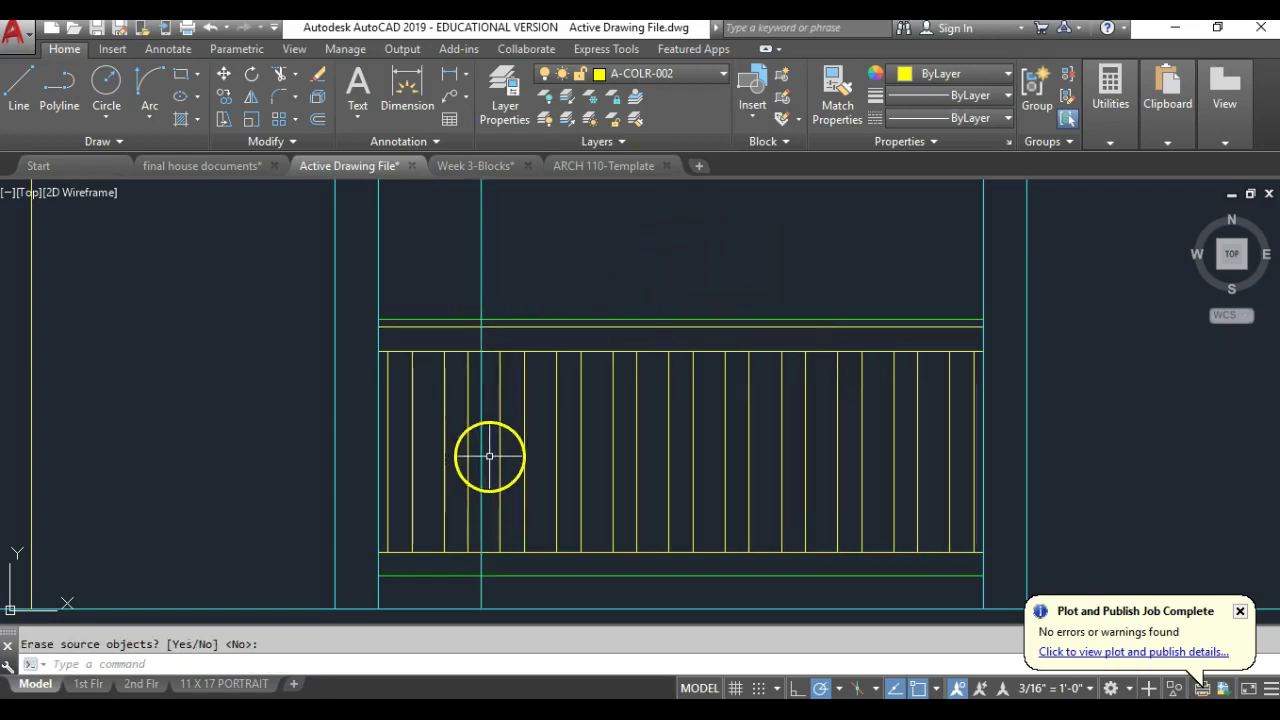
Step: Trim the house's vertical corner line where it crosses the top and bottom rails, using all objects as cutting edges
middle_click_drag(491, 457, 518, 431)
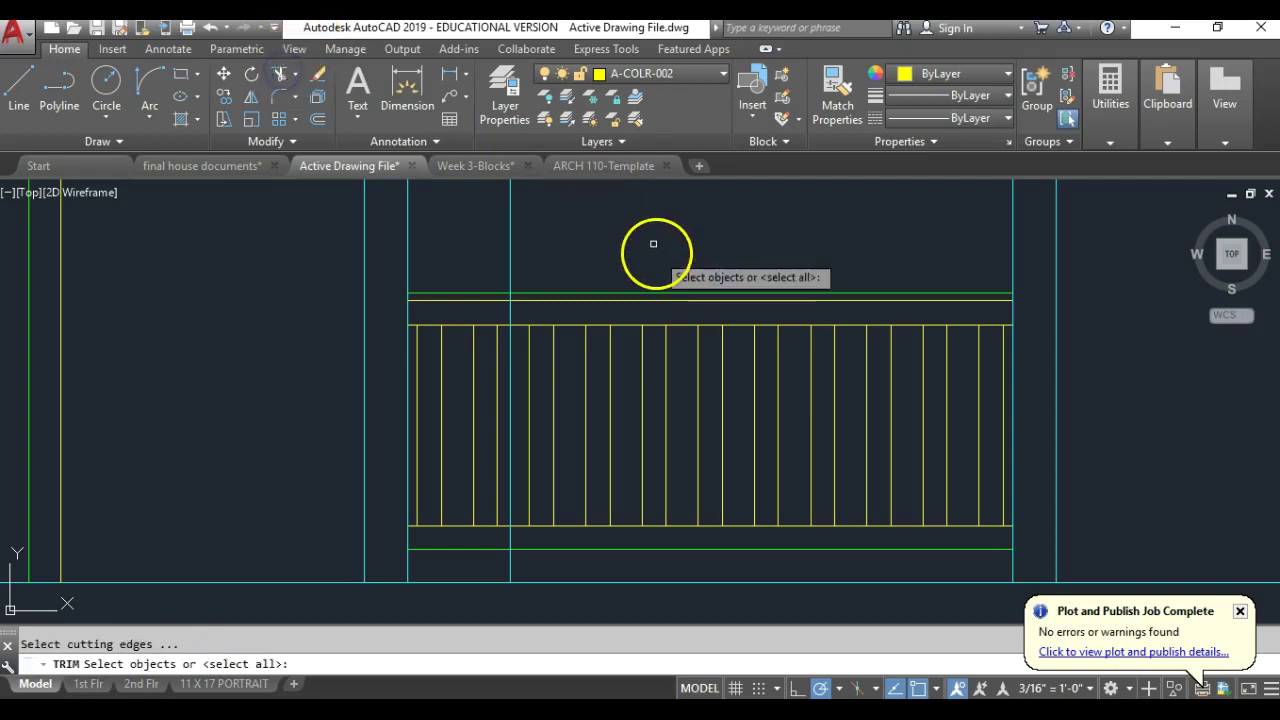
key("Return")
scroll(515, 296, "up", 2)
left_click(509, 300)
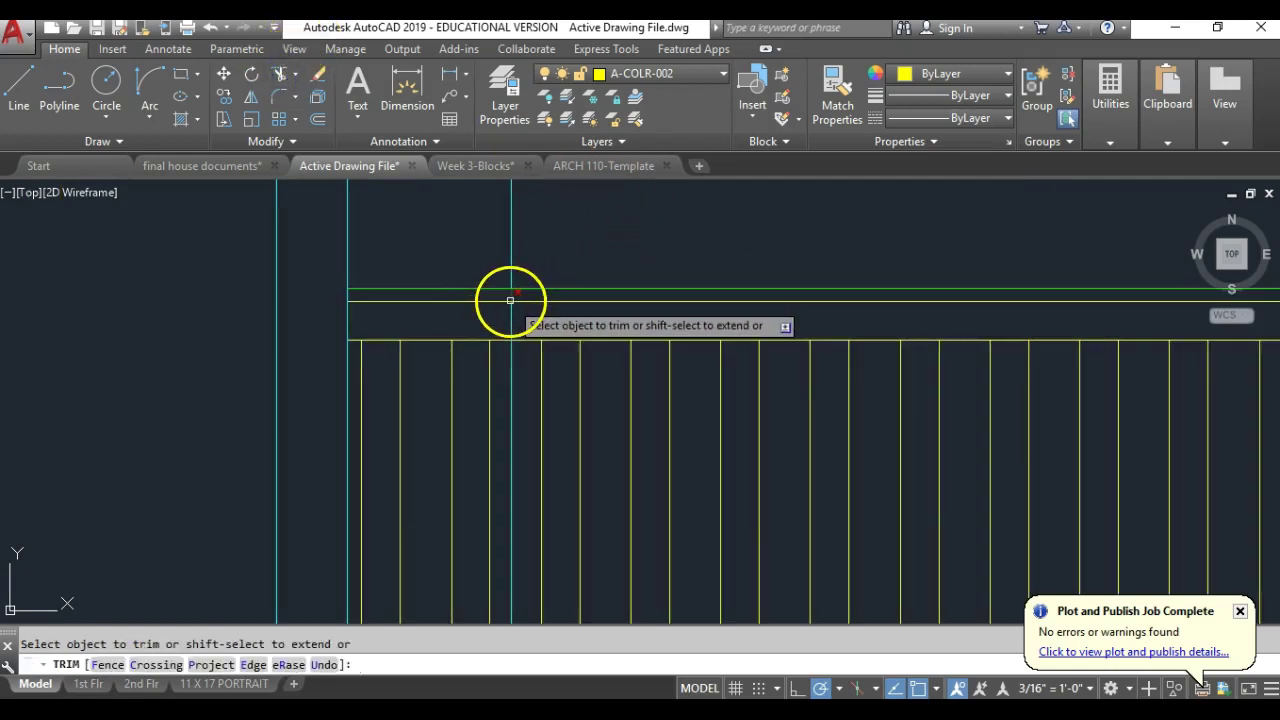
scroll(510, 321, "down", 4)
left_click(534, 423)
scroll(503, 437, "up", 2)
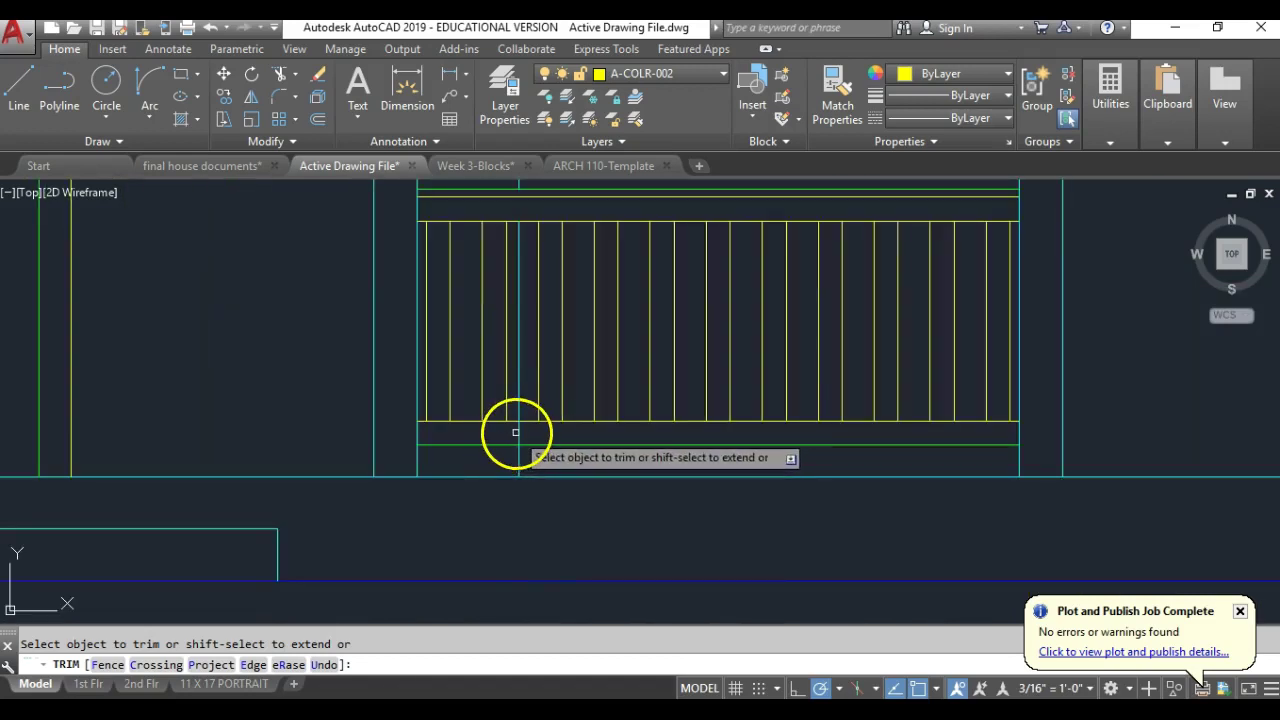
right_click(814, 414)
scroll(814, 410, "down", 4)
middle_click_drag(714, 305, 716, 364)
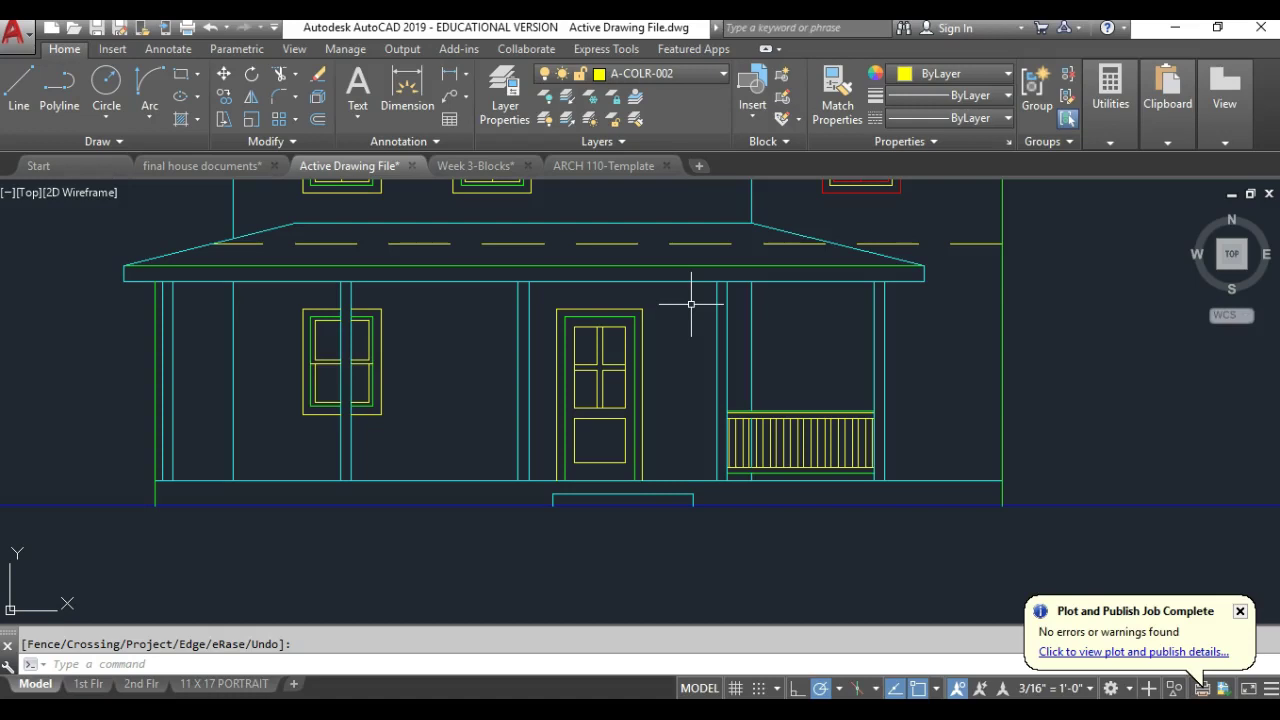
scroll(680, 285, "down", 4)
scroll(660, 351, "up", 2)
middle_click_drag(660, 351, 658, 401)
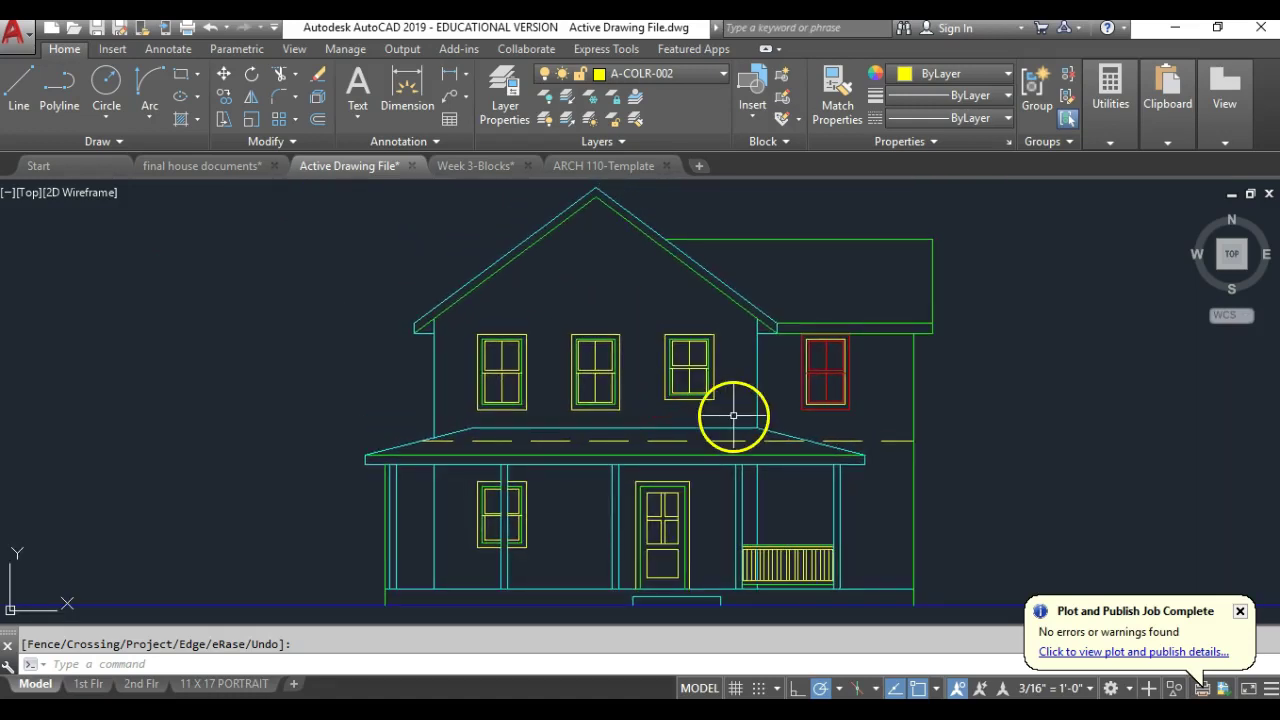